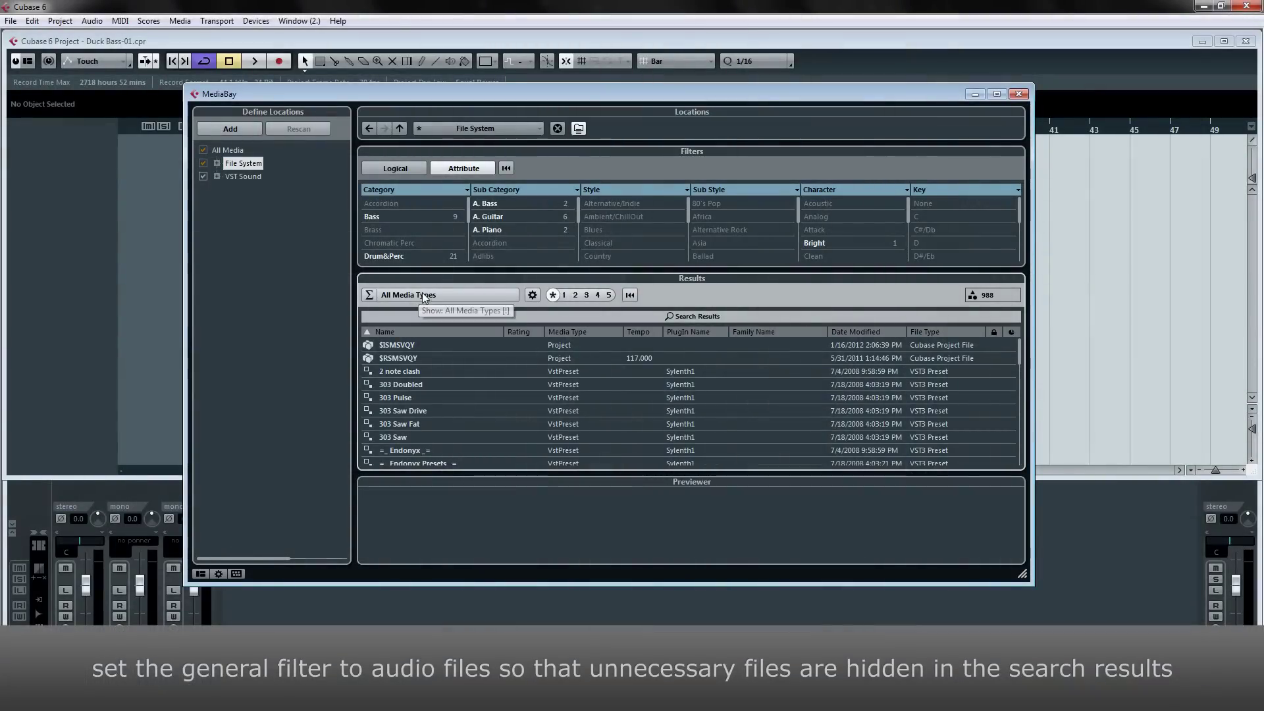
Set the MediaBay media type filter to Audio Files only.
{"action": "left_click", "coordinate": [425, 294]}
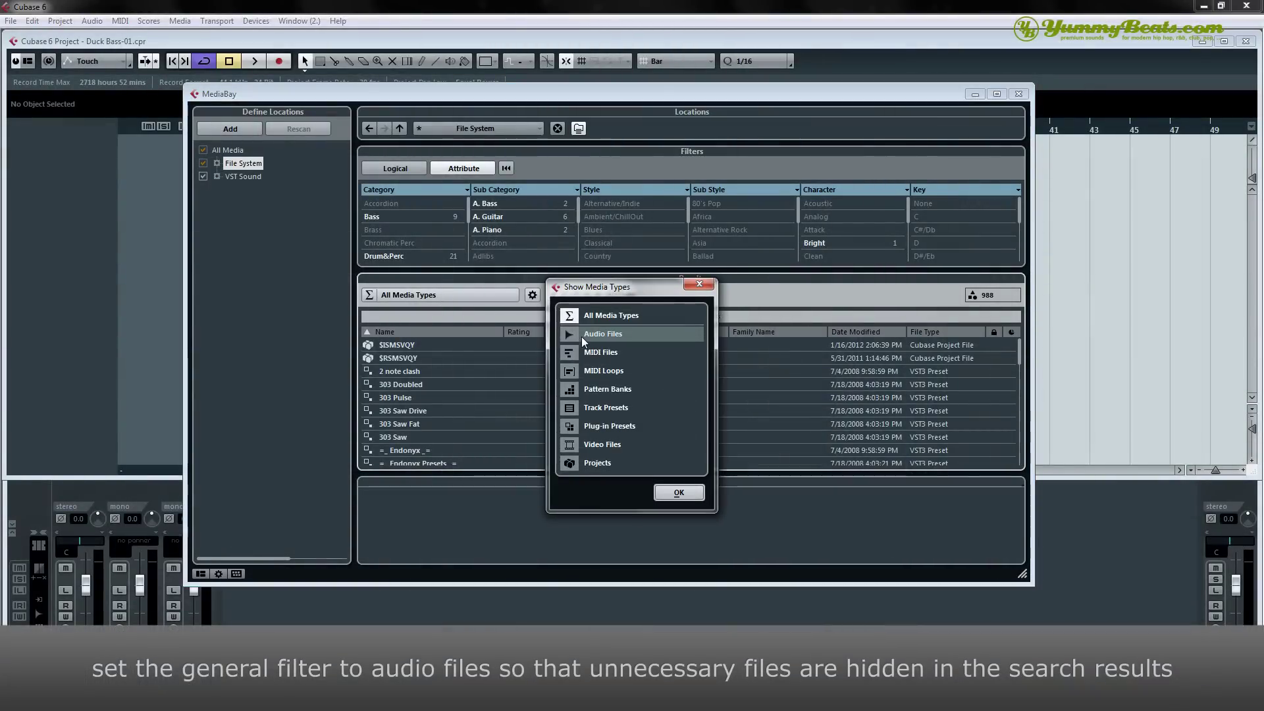
{"action": "left_click", "coordinate": [678, 493]}
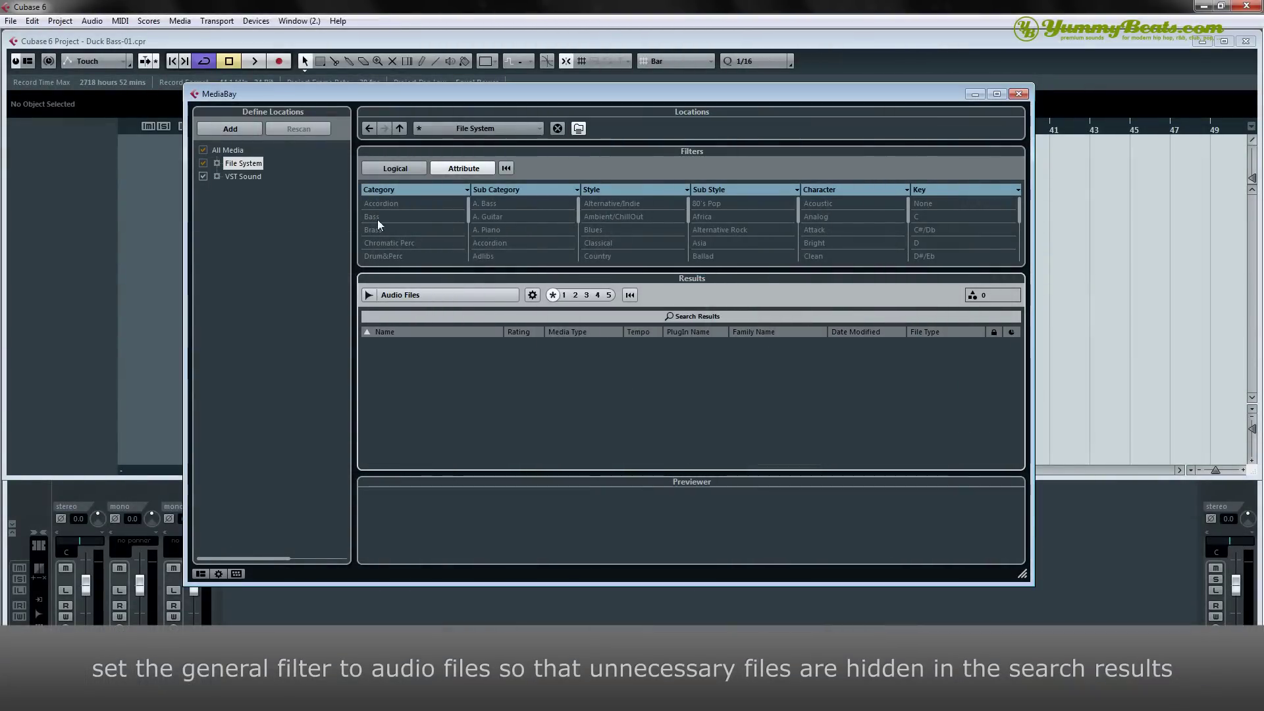
Include the 01 - SINGLE SAMPLES and 02 - LOOPS folders on G: (Samples), then expand 01 - SINGLE SAMPLES.
{"action": "left_click", "coordinate": [217, 162]}
{"action": "left_click", "coordinate": [283, 241]}
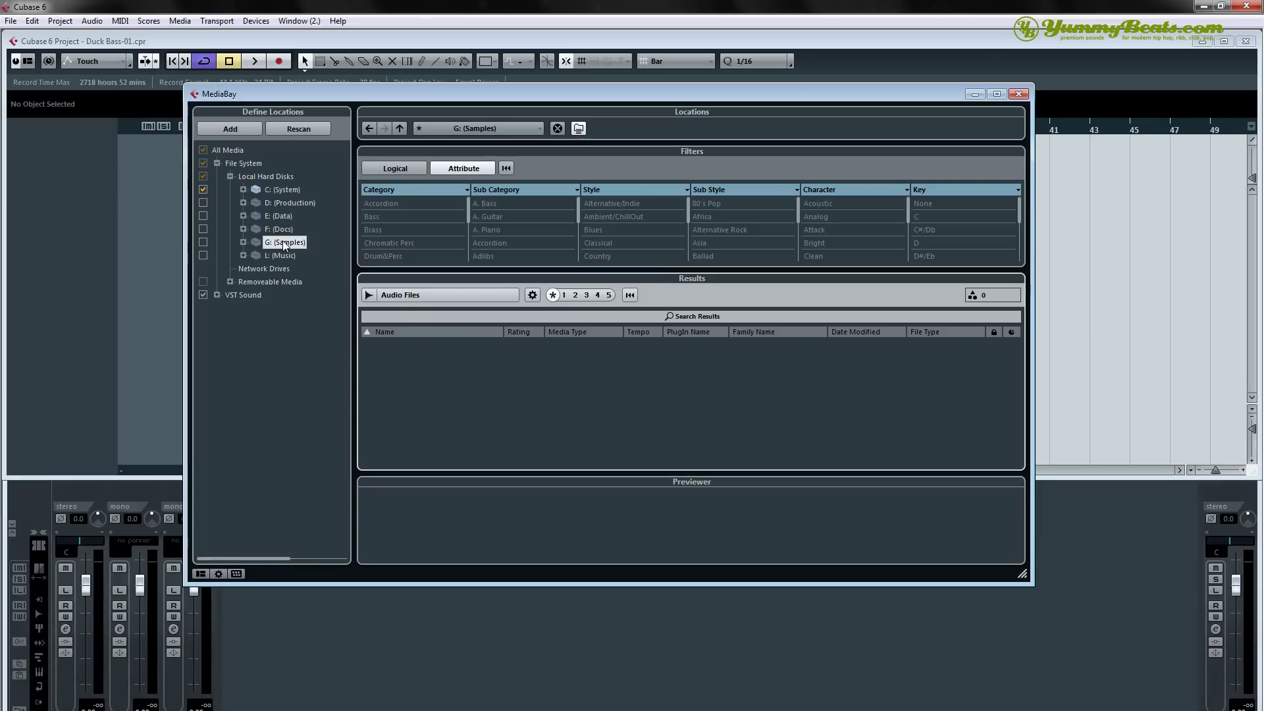
{"action": "left_click", "coordinate": [244, 242]}
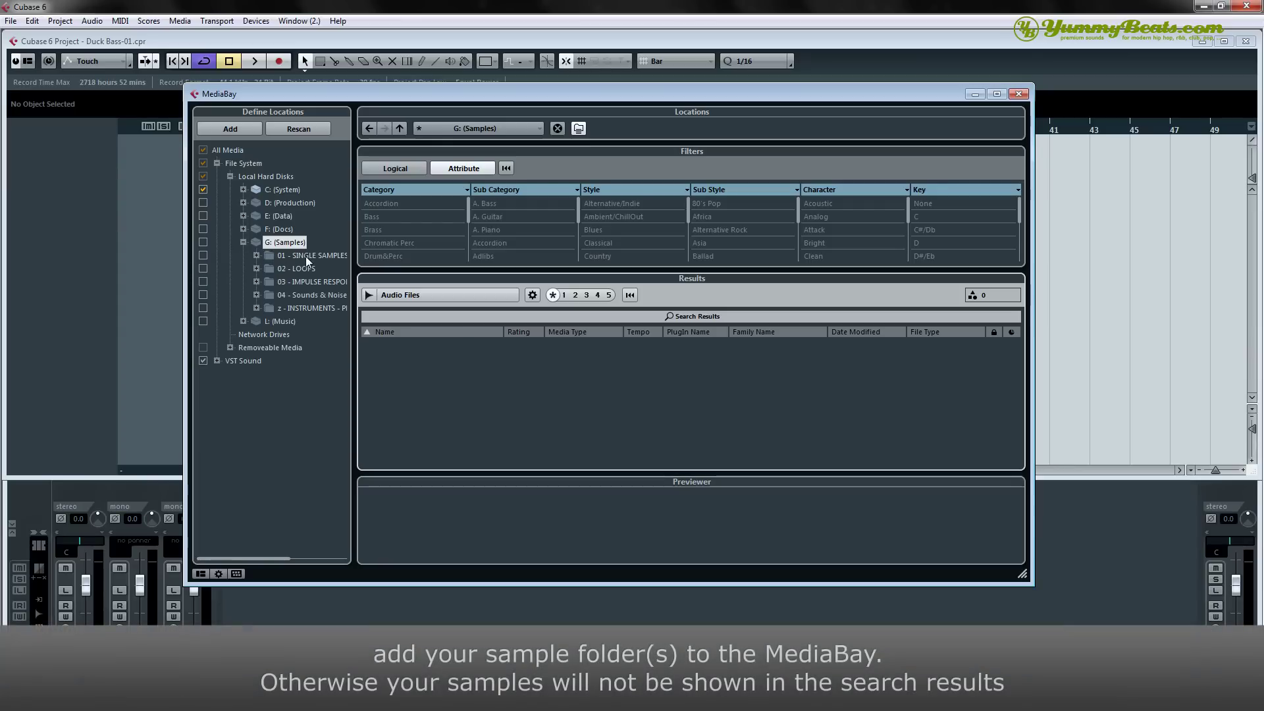
{"action": "left_click", "coordinate": [206, 254]}
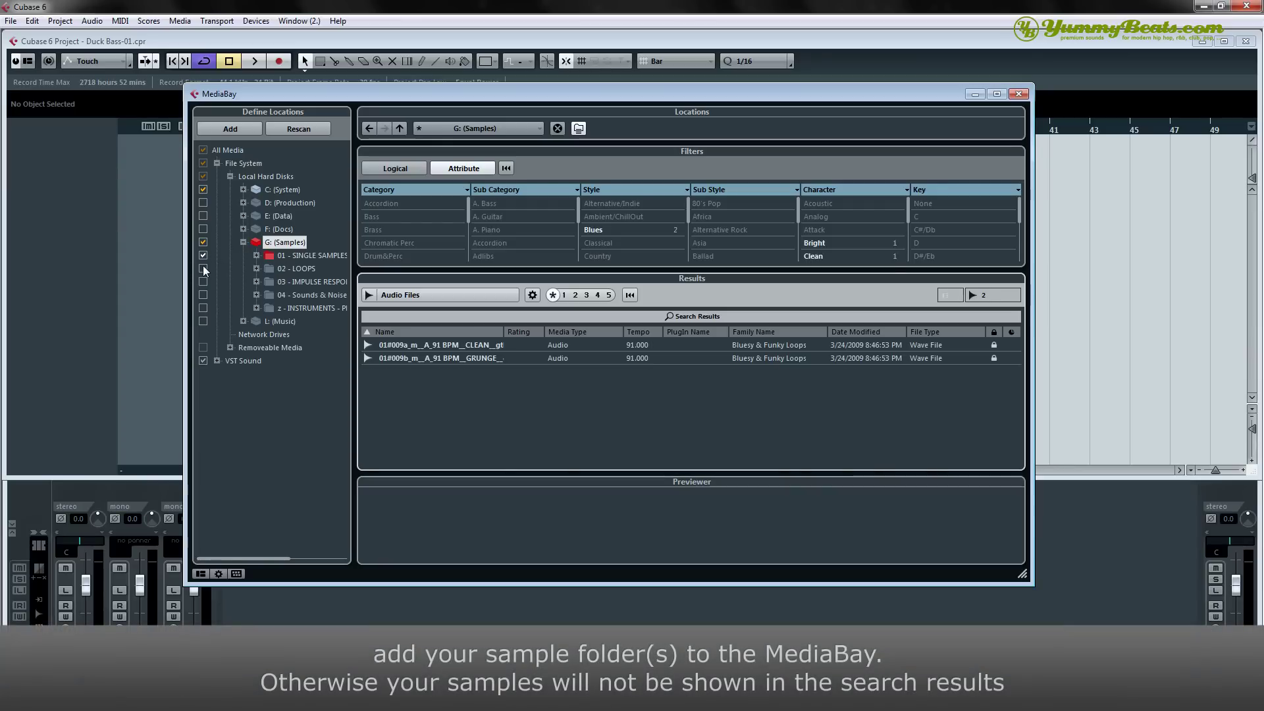
{"action": "left_click", "coordinate": [202, 269]}
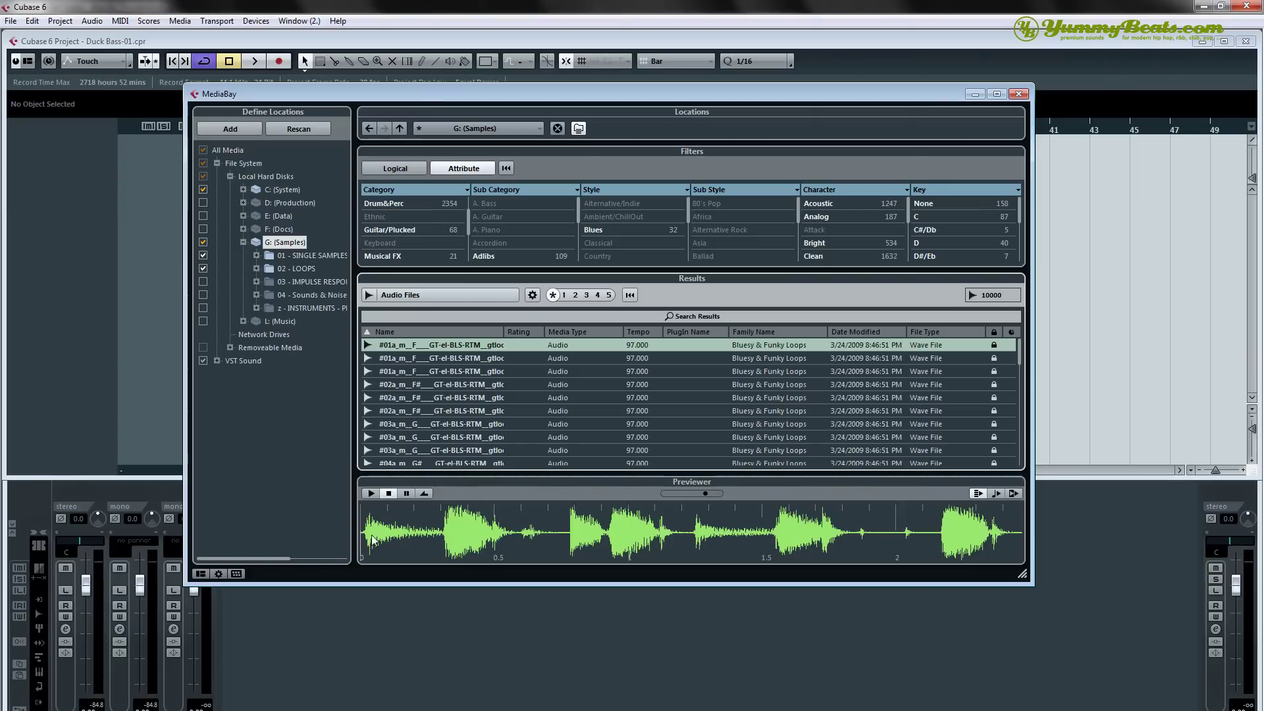
{"action": "left_click", "coordinate": [256, 256]}
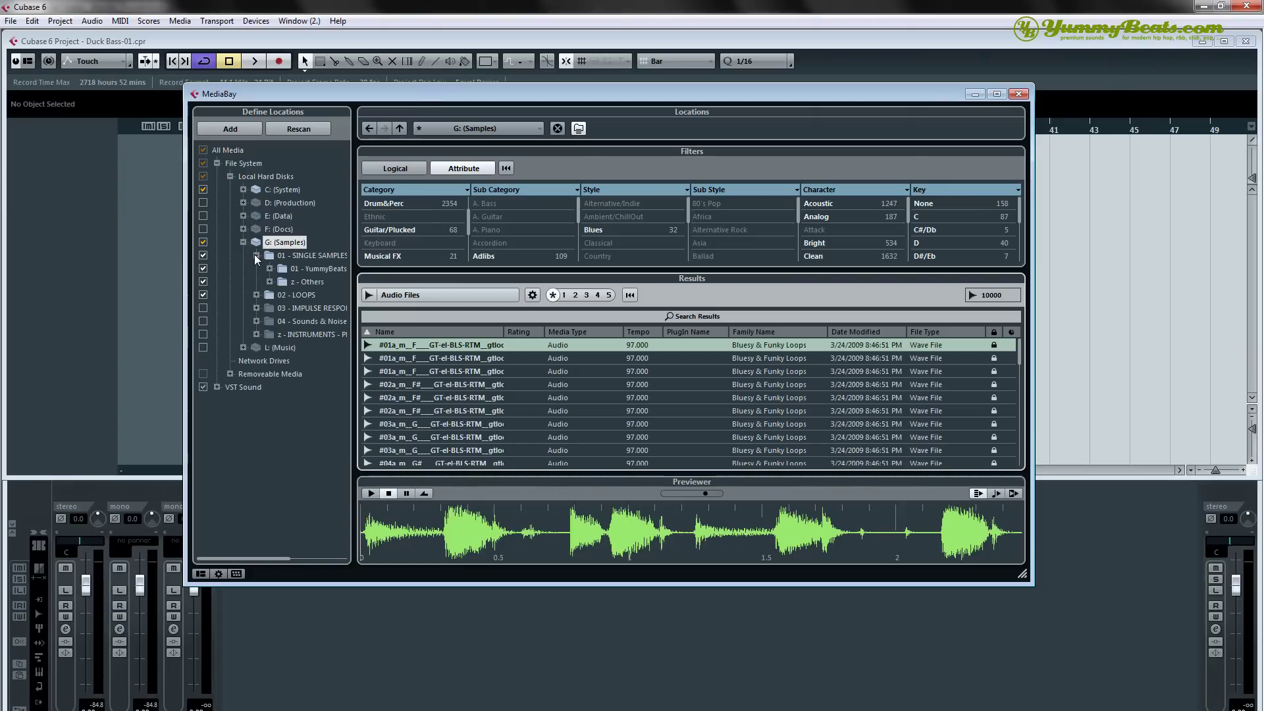
Select 01 - YummyBeats and enable Use Current Selection as Base Location.
{"action": "left_click", "coordinate": [303, 269]}
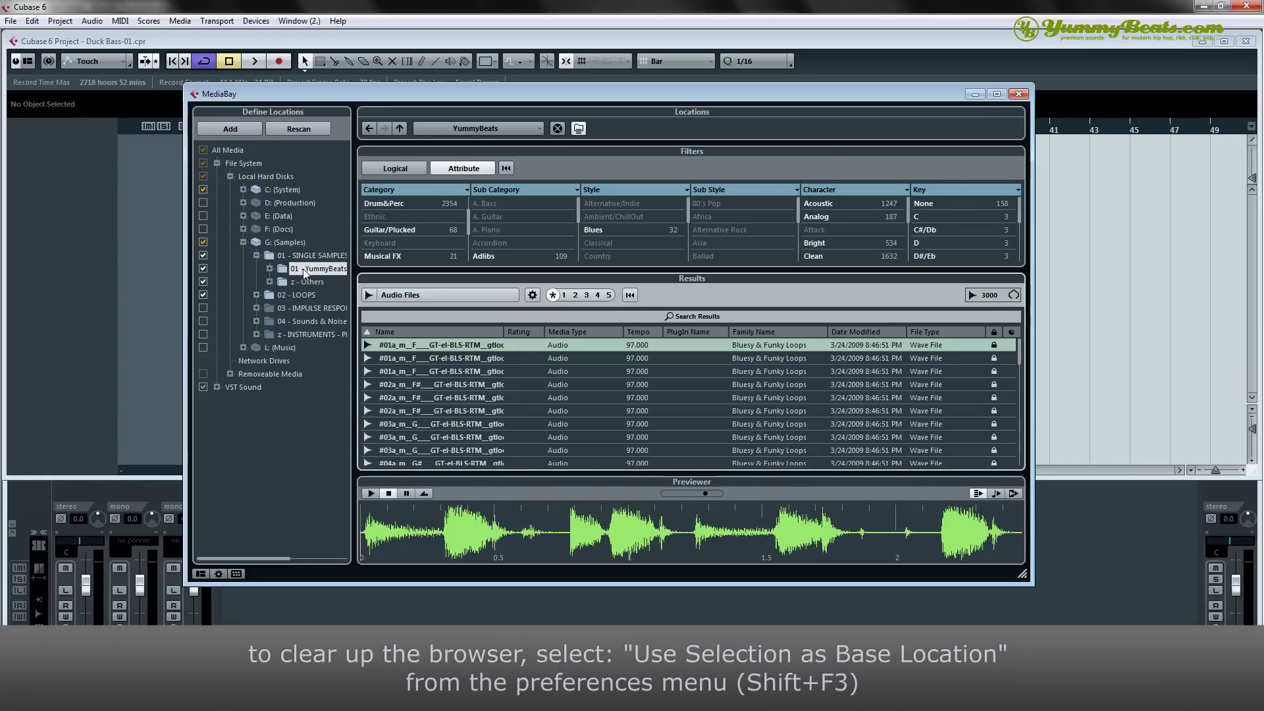
{"action": "left_click", "coordinate": [218, 574]}
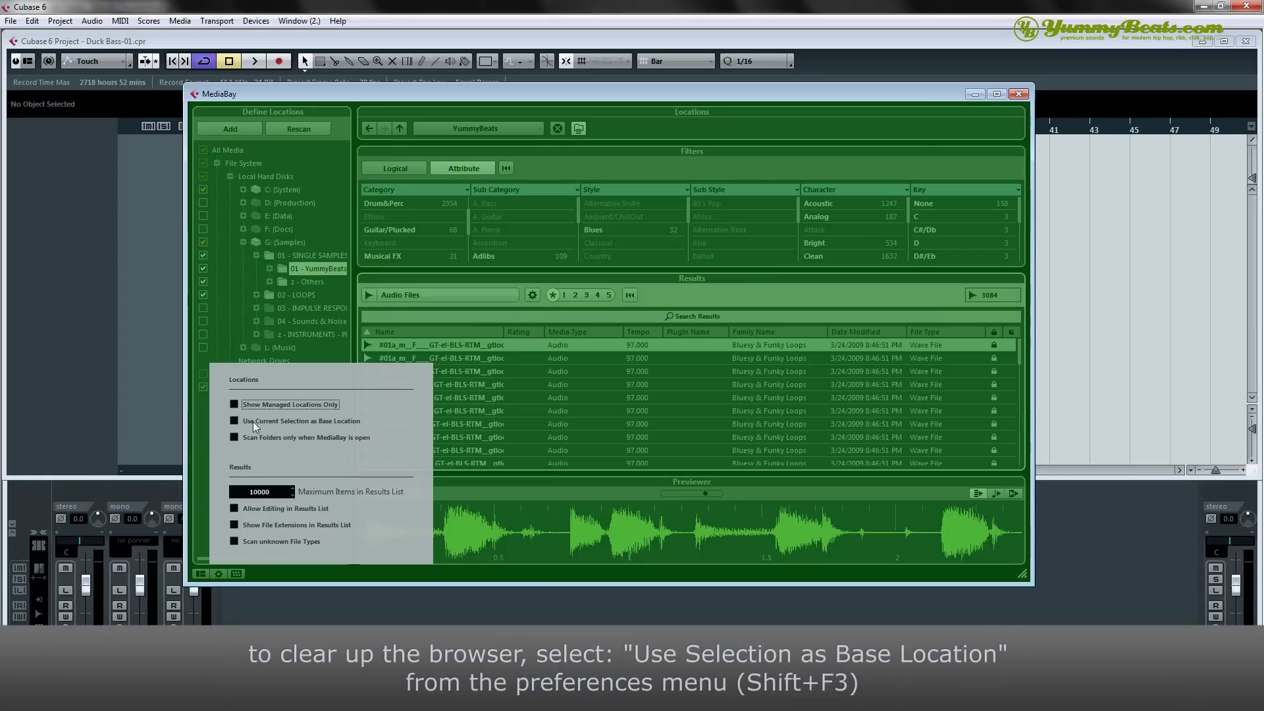
{"action": "left_click", "coordinate": [234, 421]}
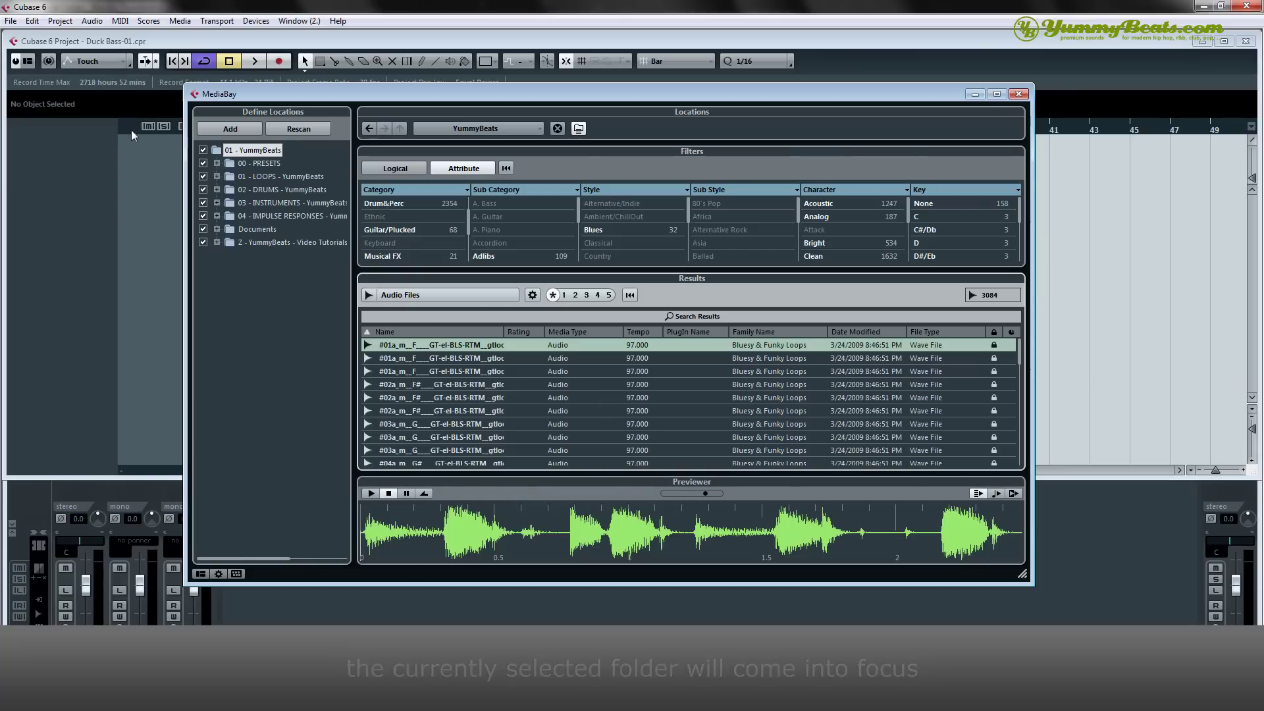
Save the current folder as a favourite location named YummyBeats.
{"action": "left_click", "coordinate": [217, 129]}
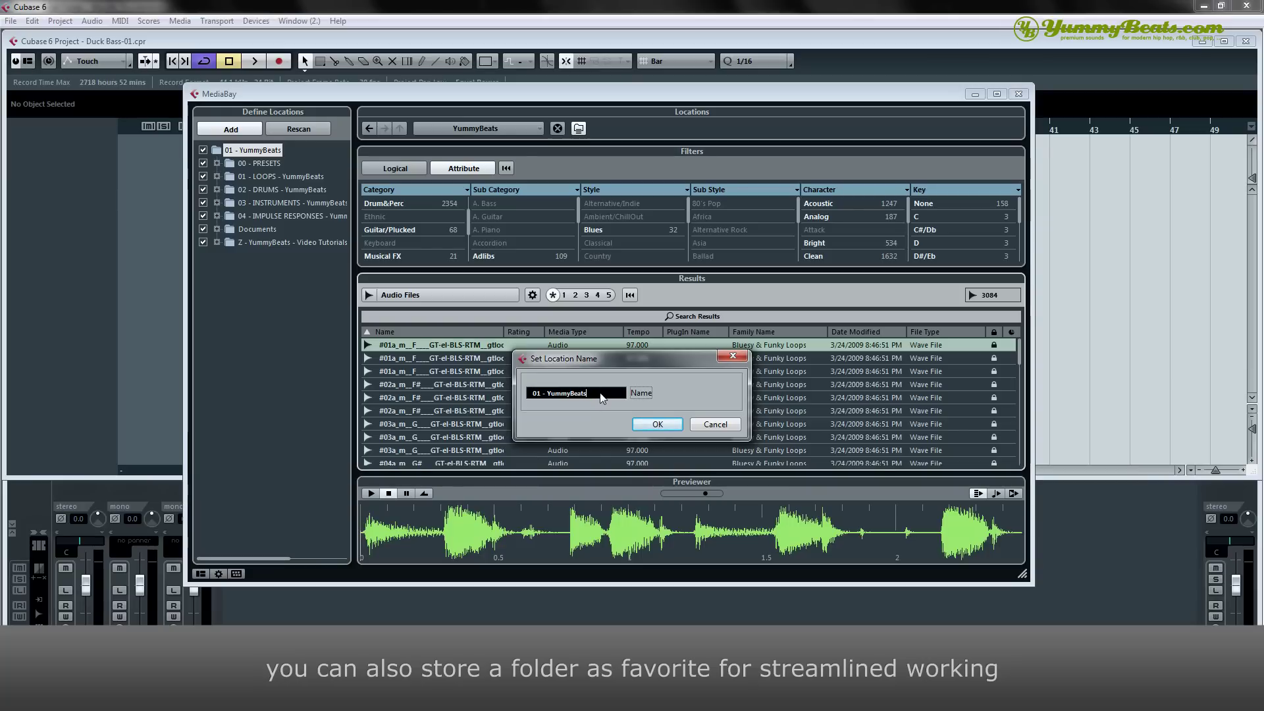
{"action": "type", "text": "Y"}
{"action": "left_click", "coordinate": [656, 424]}
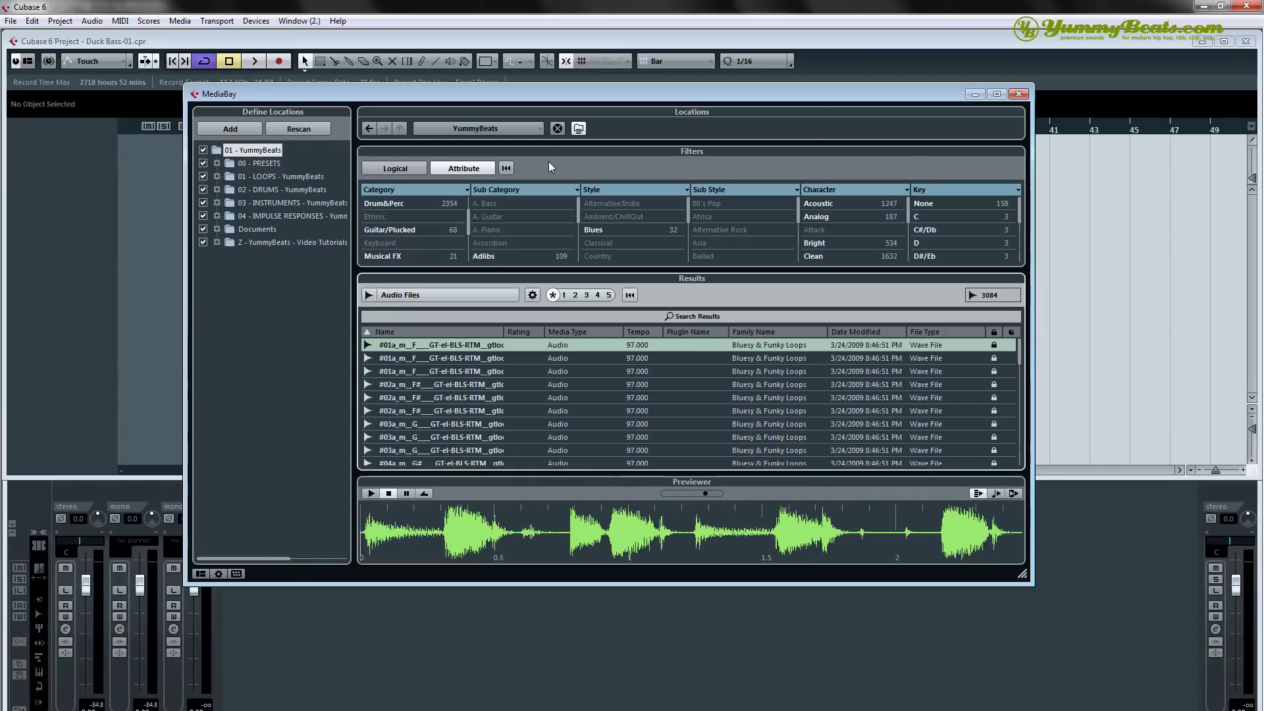
Switch the location to Alle Medien and then back to YummyBeats.
{"action": "left_click", "coordinate": [534, 130]}
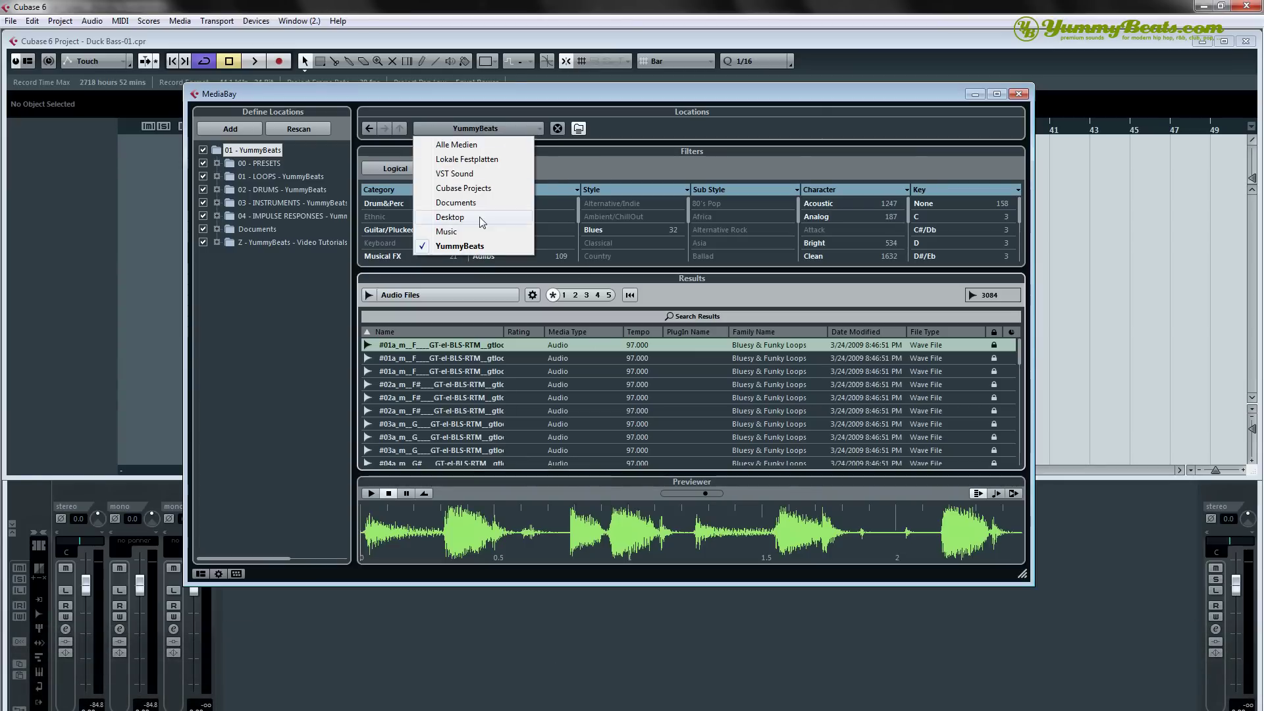
{"action": "left_click", "coordinate": [472, 145]}
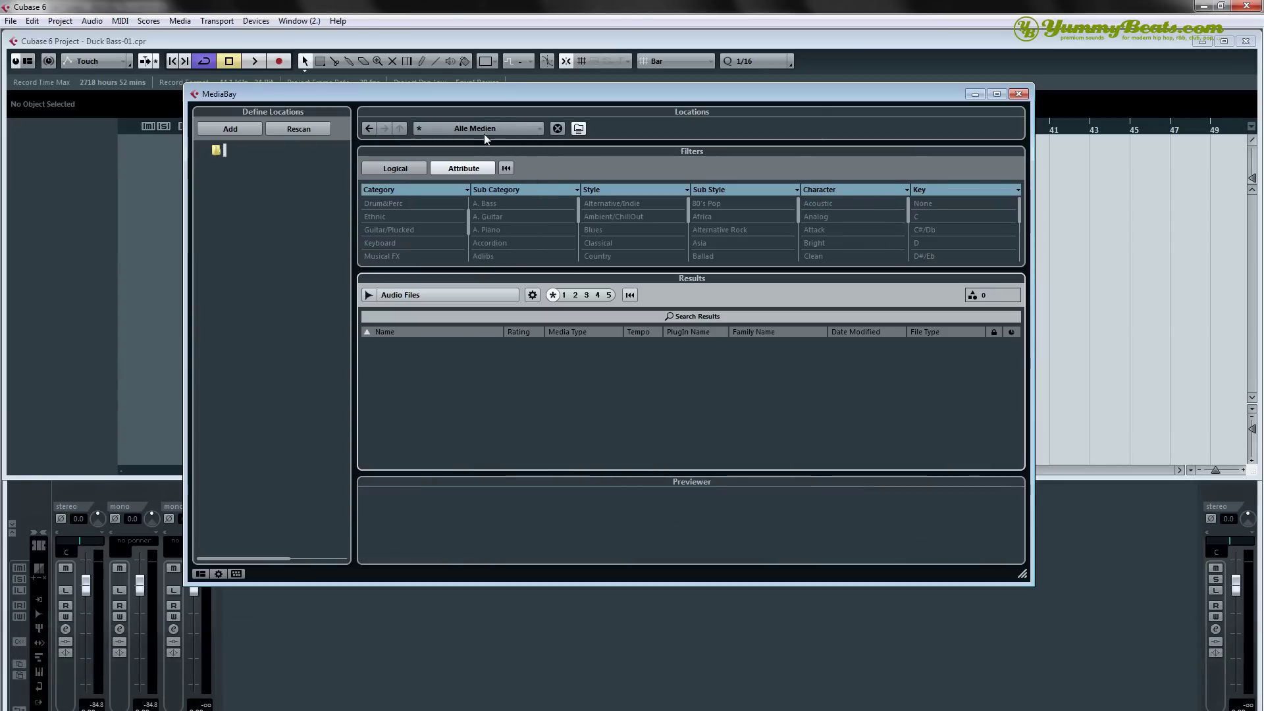
{"action": "left_click", "coordinate": [502, 129]}
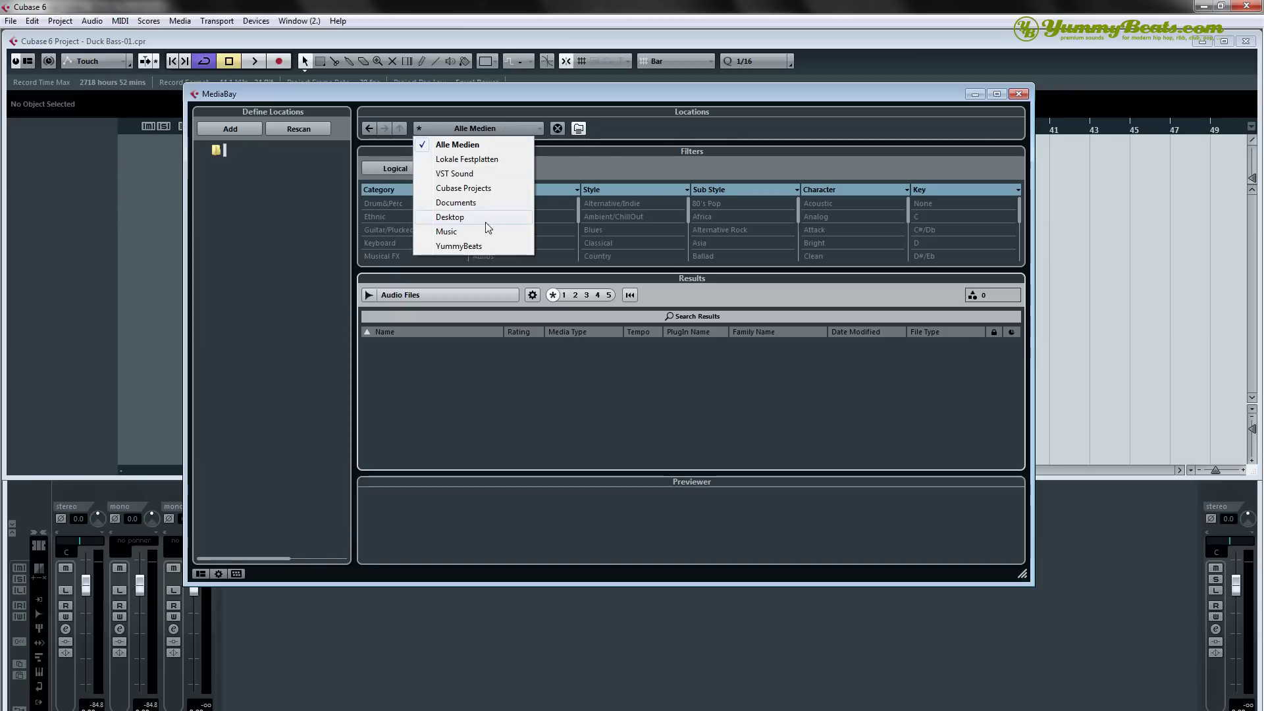
{"action": "left_click", "coordinate": [482, 246]}
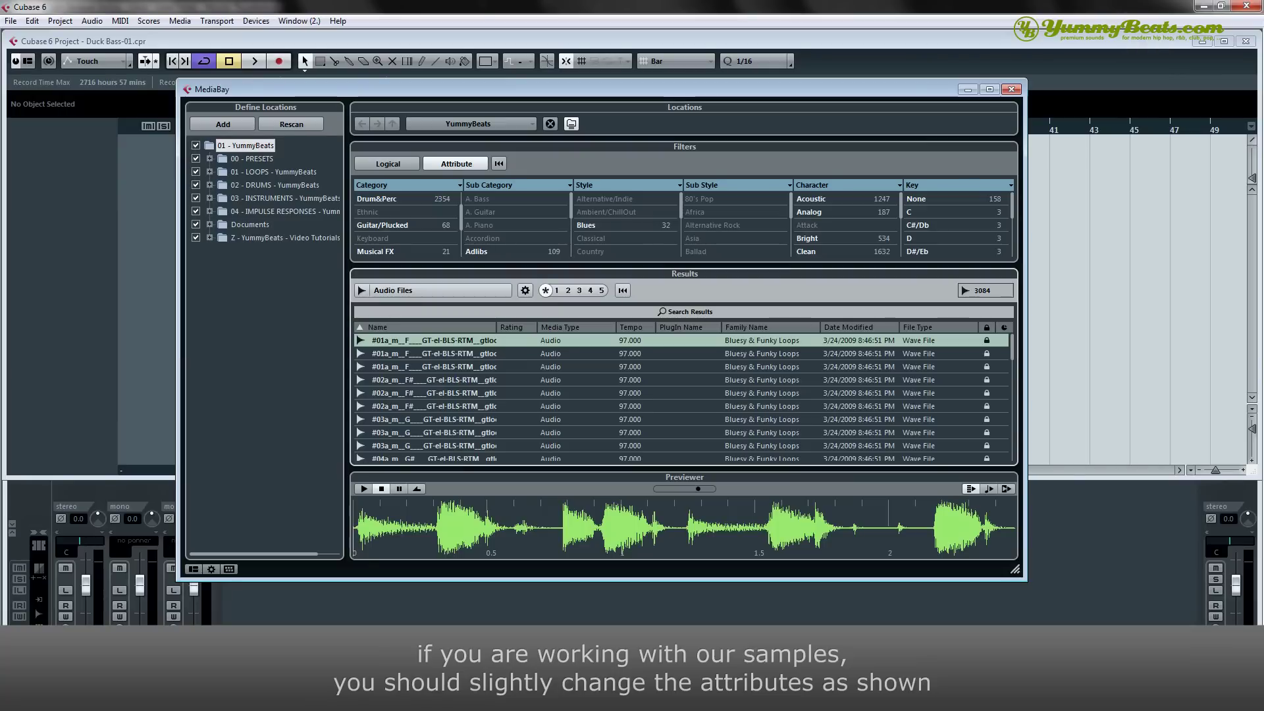
Change the first filter column from Category to Audio - Assets > Library Name.
{"action": "left_click", "coordinate": [439, 186]}
{"action": "mouse_move", "coordinate": [435, 232]}
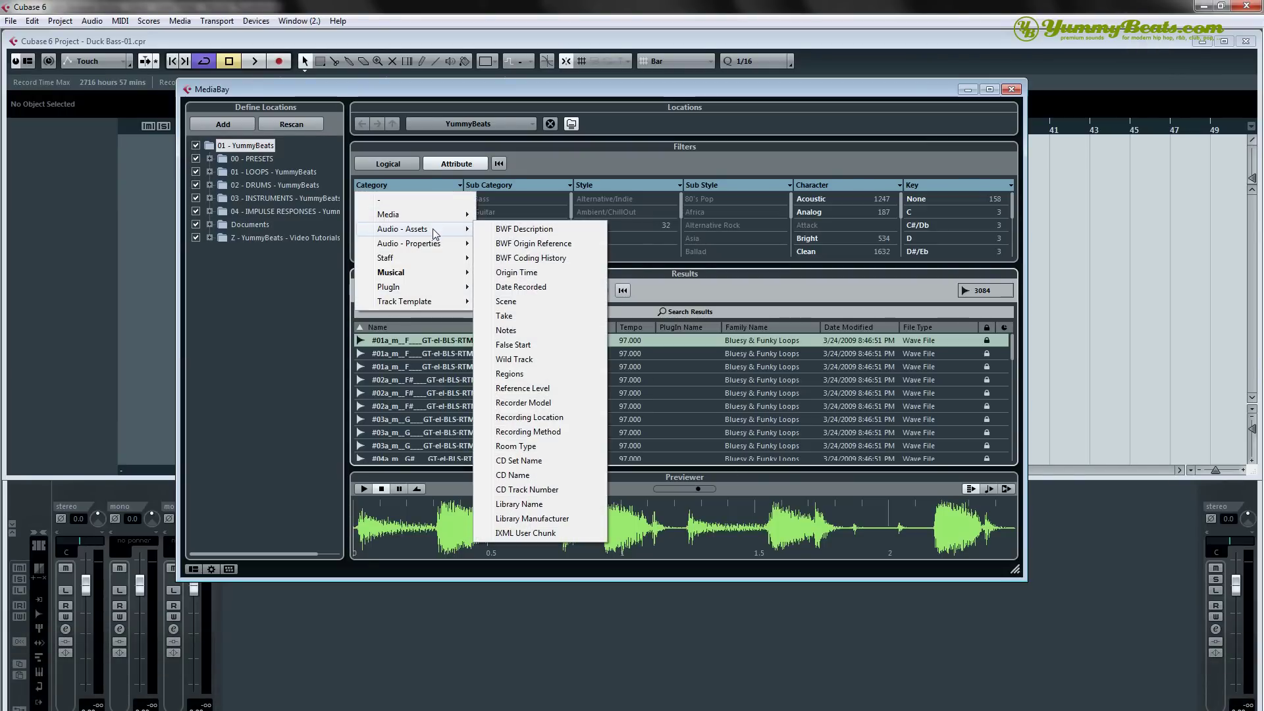
{"action": "left_click", "coordinate": [519, 510]}
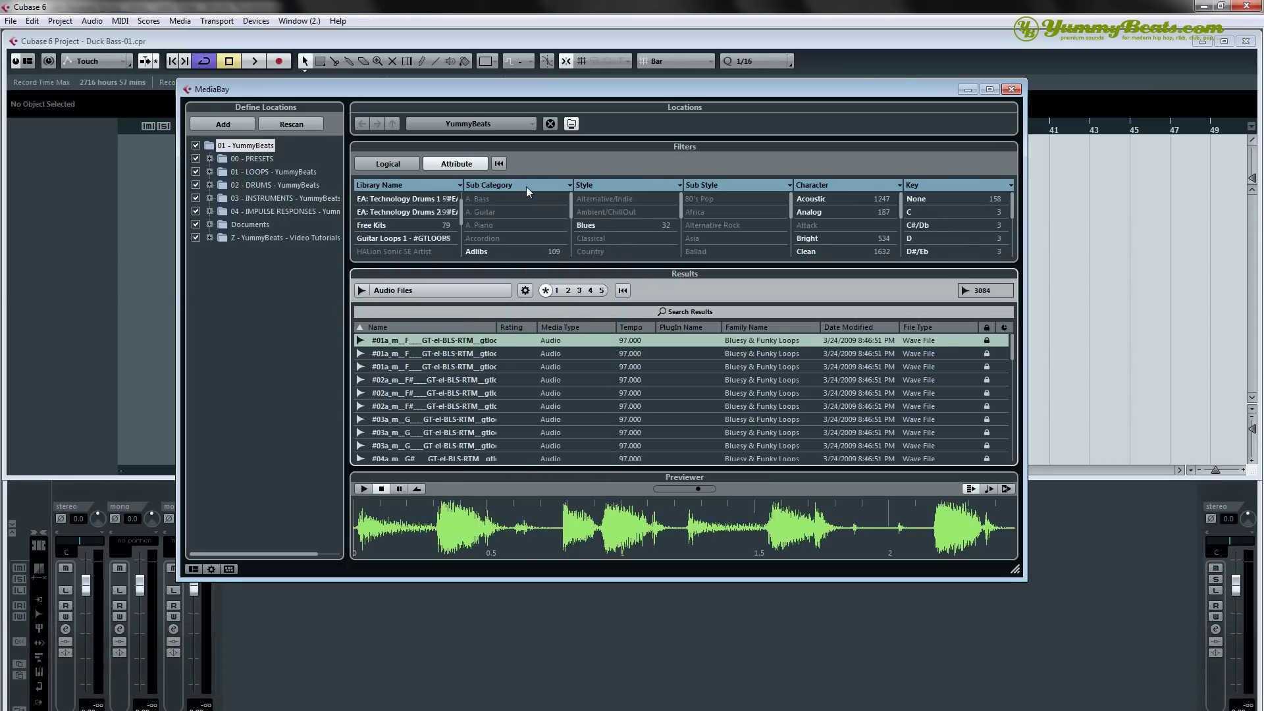
Change the third filter column from Style to Track Template > Instrument.
{"action": "left_click", "coordinate": [658, 184]}
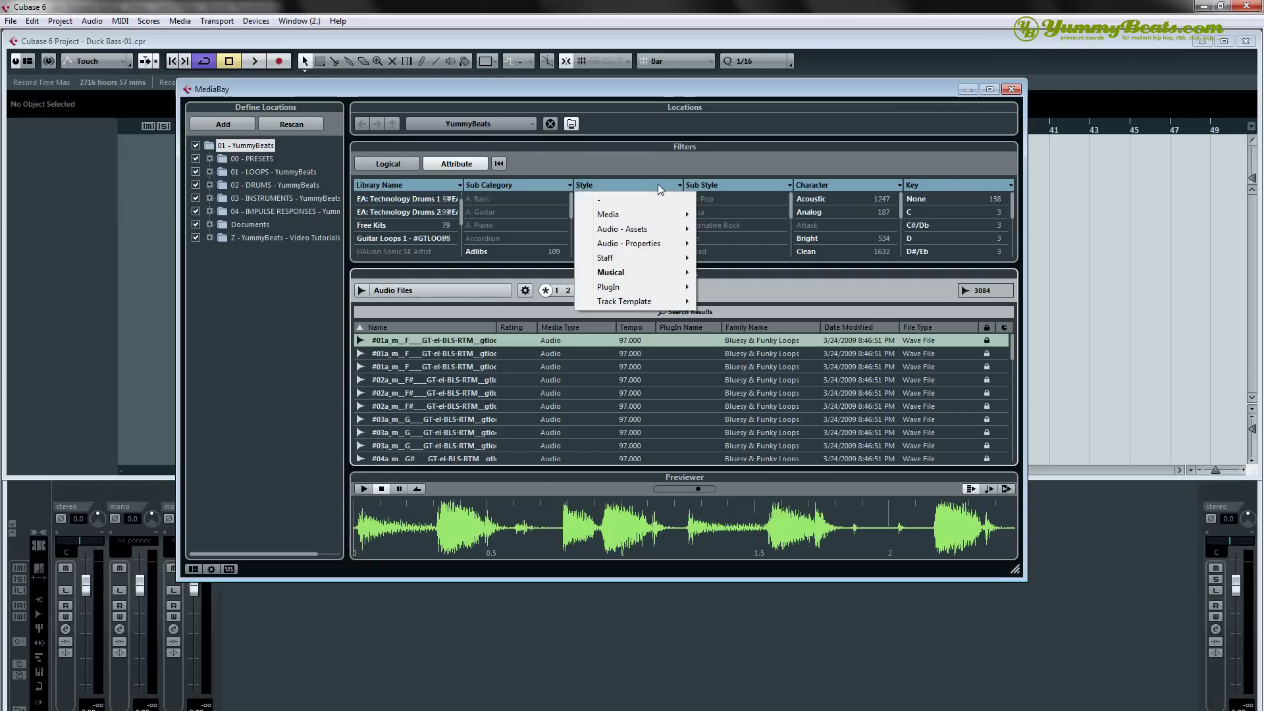
{"action": "mouse_move", "coordinate": [655, 303]}
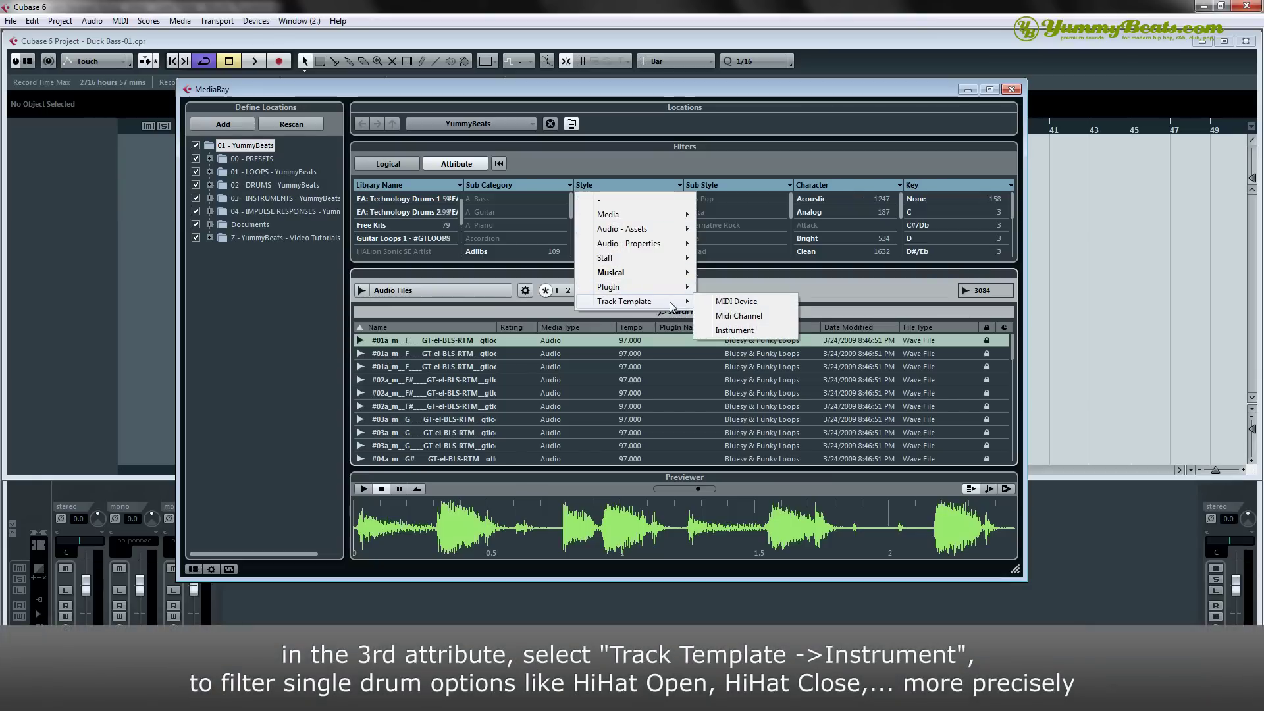
{"action": "left_click", "coordinate": [733, 330]}
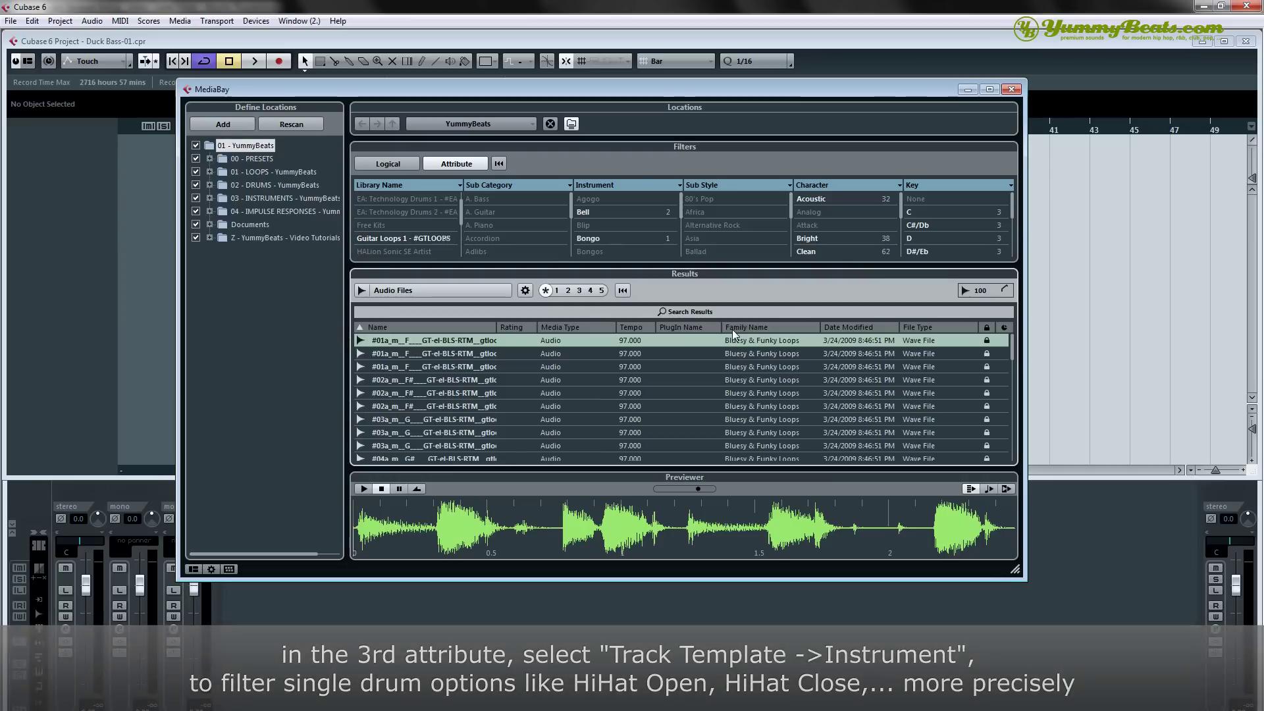
Change the fourth filter column from Sub Style to Media > Comment.
{"action": "left_click", "coordinate": [737, 184]}
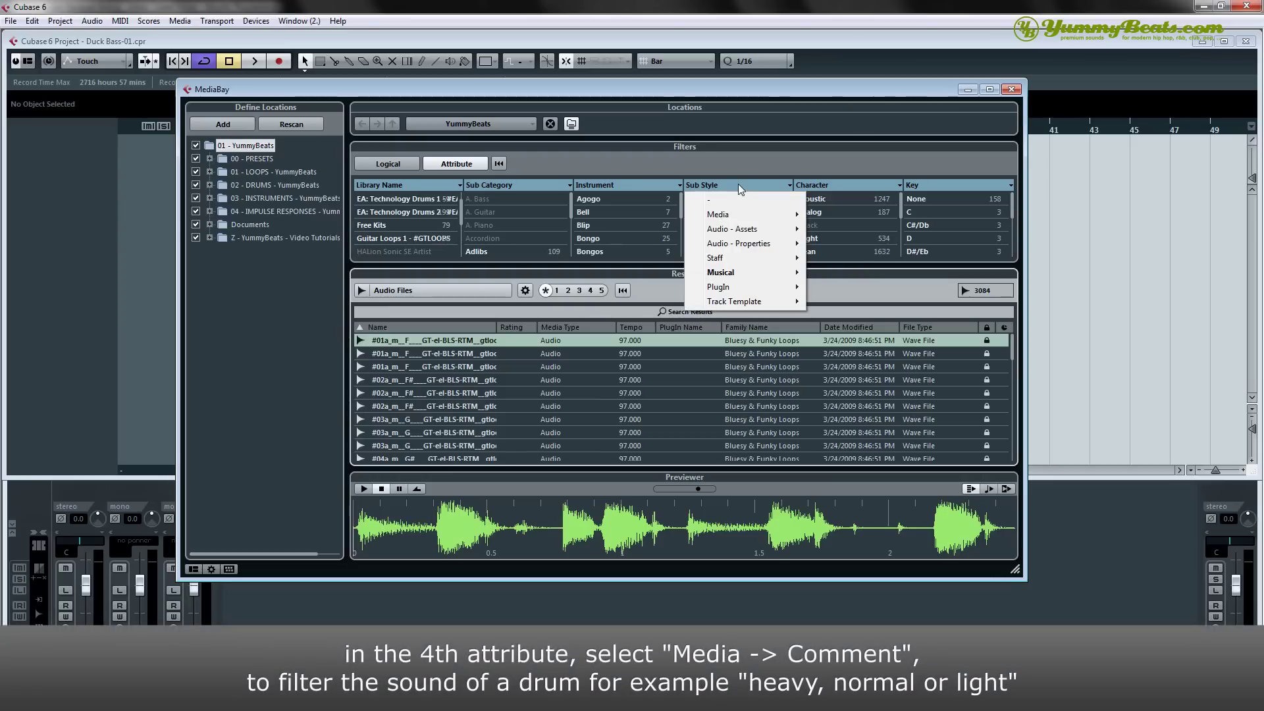
{"action": "mouse_move", "coordinate": [743, 230]}
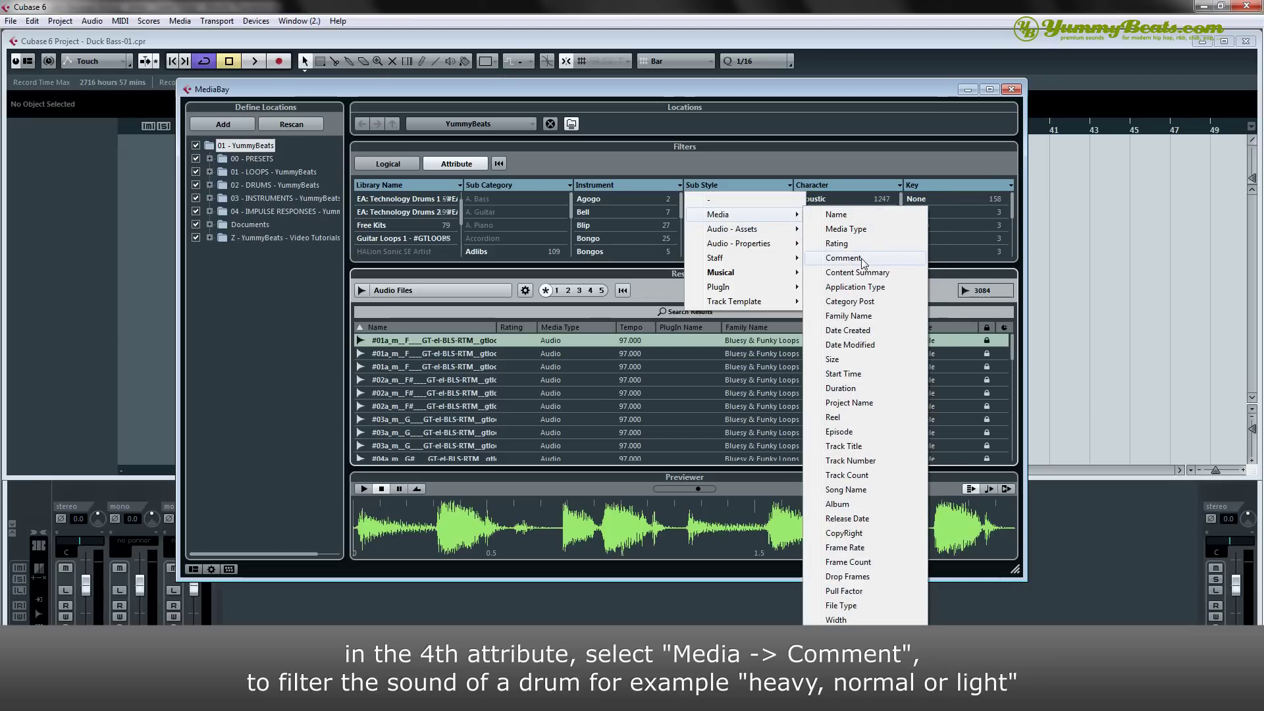
{"action": "left_click", "coordinate": [861, 260]}
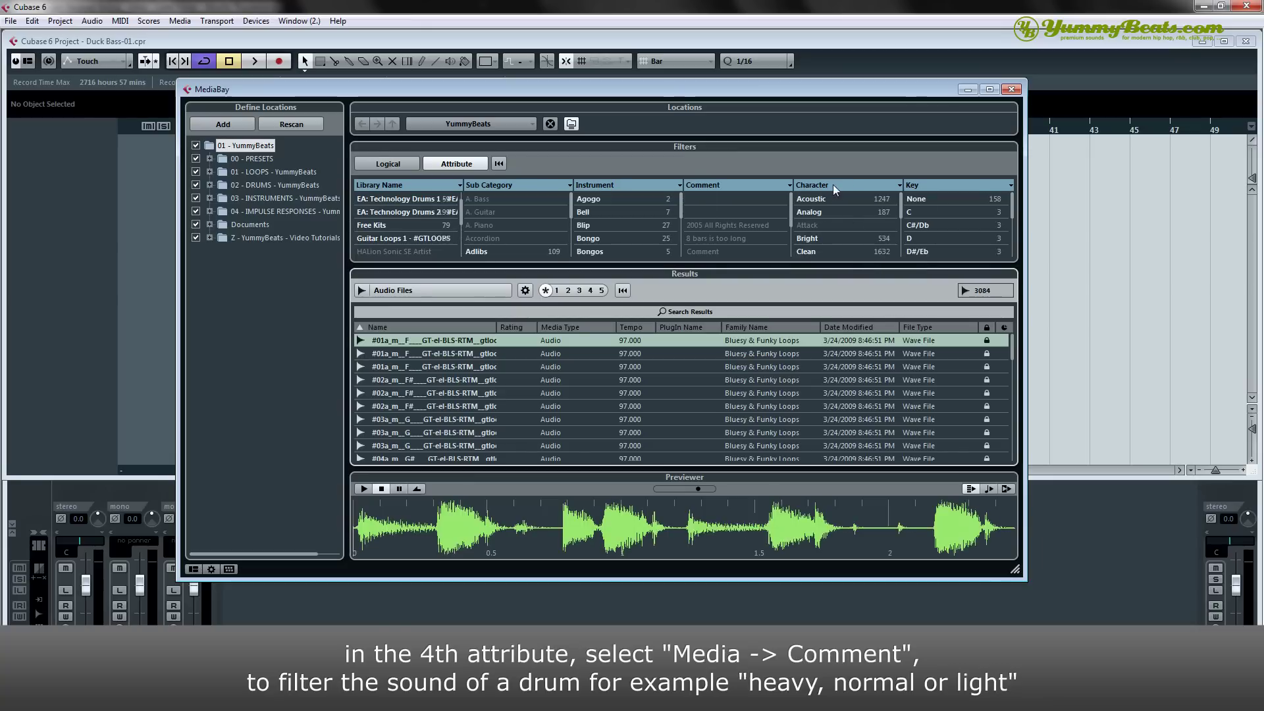
Change the last filter column from Key to Audio - Assets > Room Type.
{"action": "left_click", "coordinate": [912, 186]}
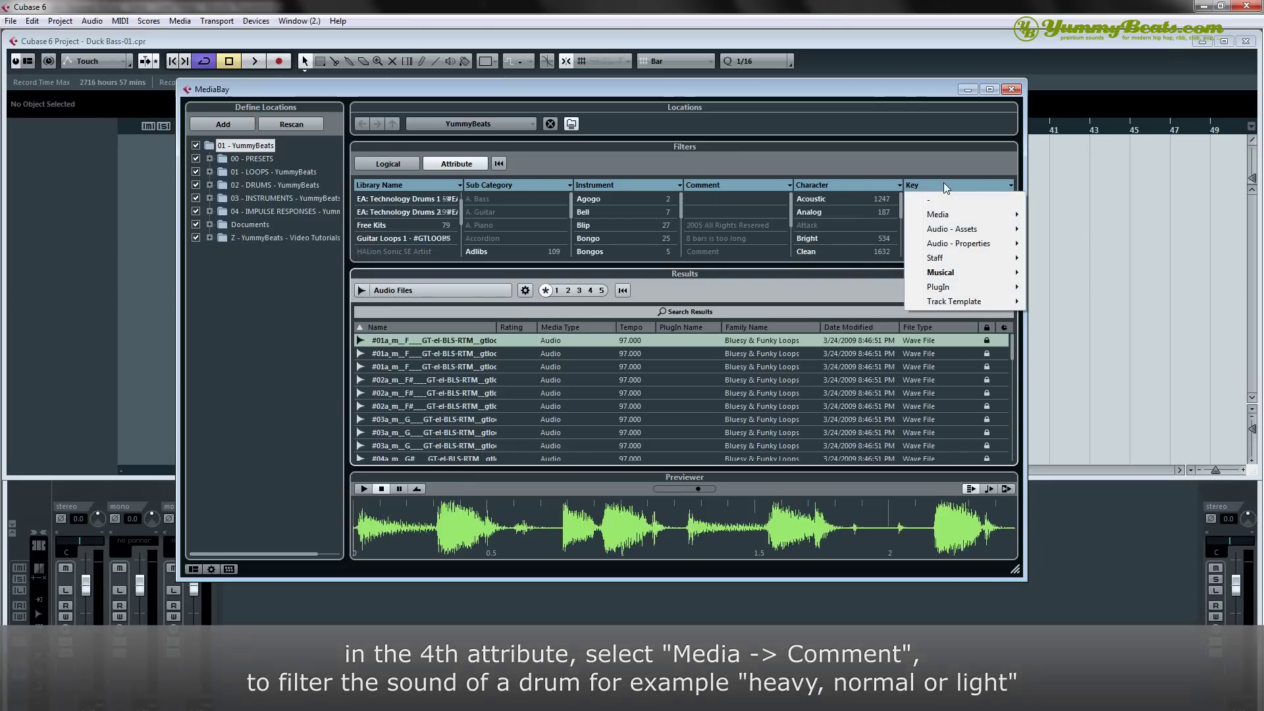
{"action": "mouse_move", "coordinate": [954, 234]}
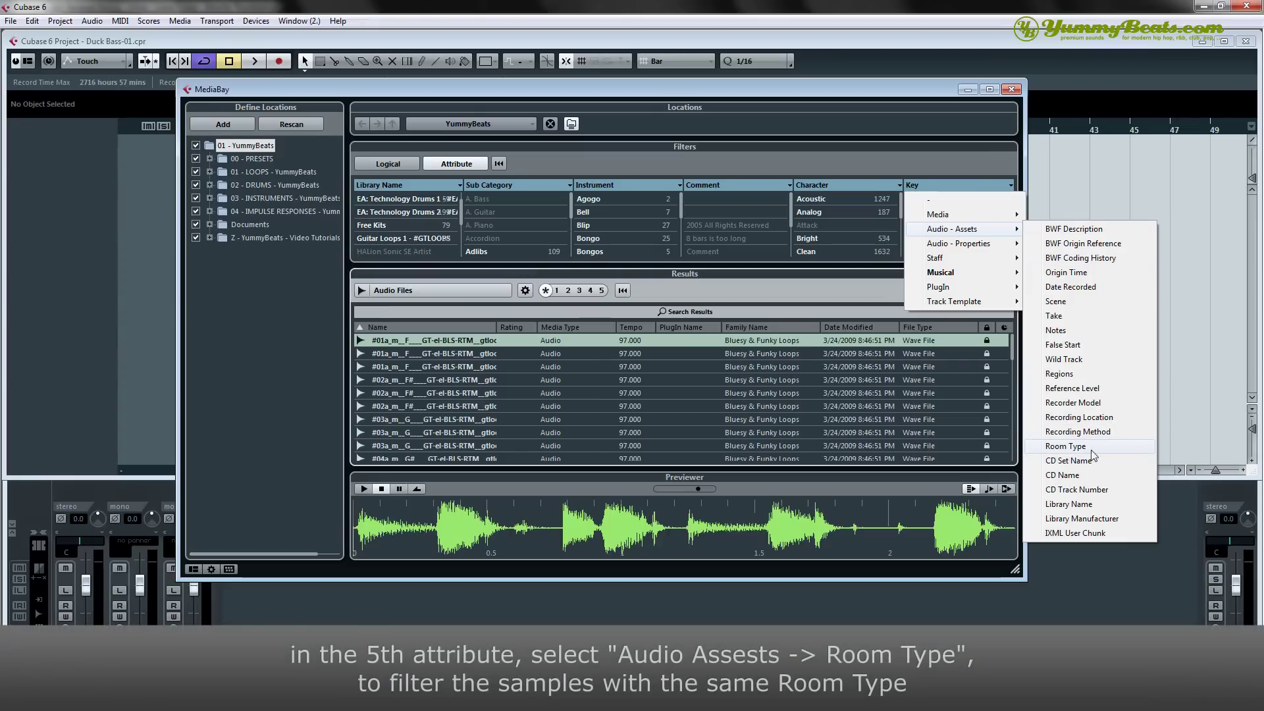
{"action": "left_click", "coordinate": [1067, 448]}
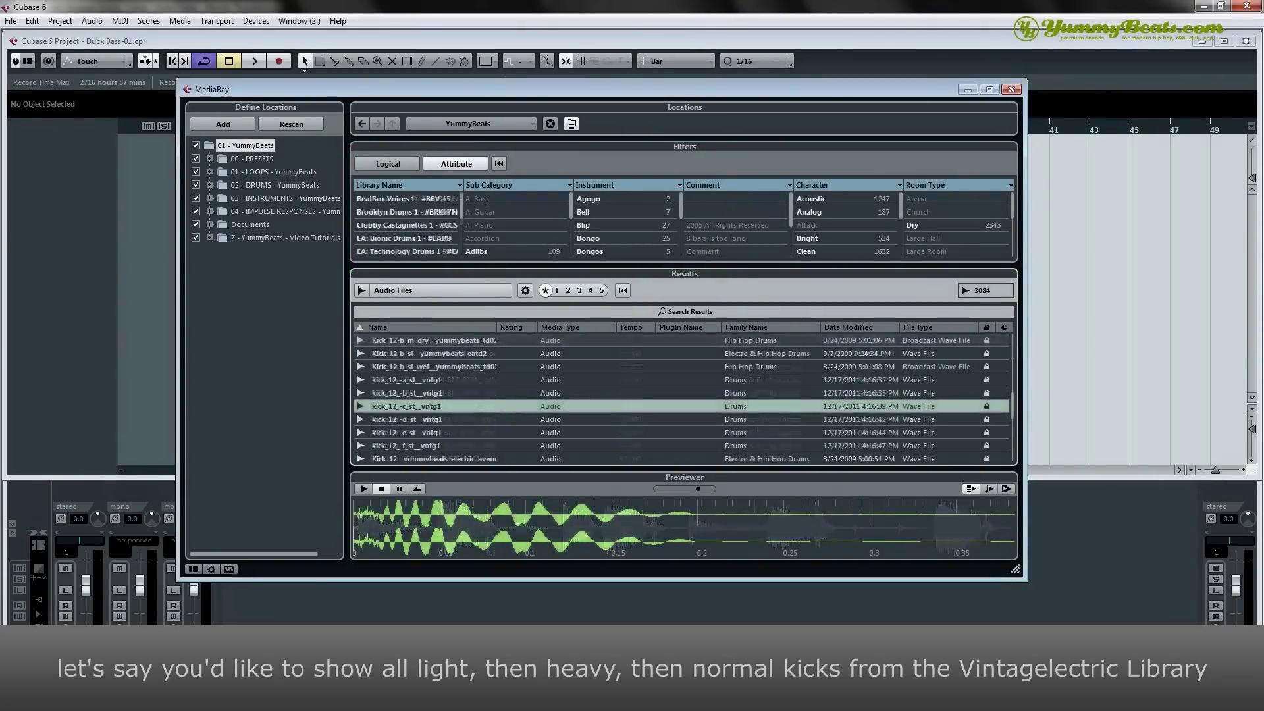
Select Vintagelectric Drums 1 in the Library Name column, leaving 187 files.
{"action": "scroll", "coordinate": [401, 236], "scroll_direction": "down", "scroll_amount": 3}
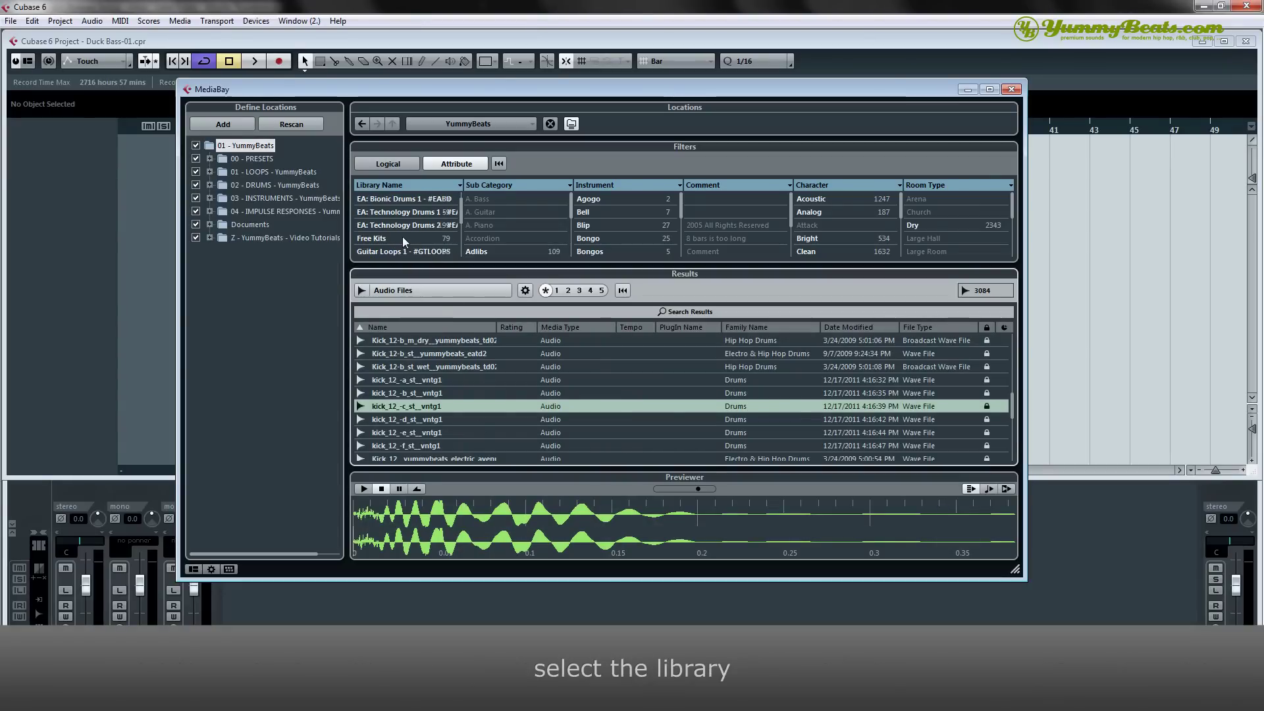
{"action": "scroll", "coordinate": [401, 238], "scroll_direction": "down", "scroll_amount": 8}
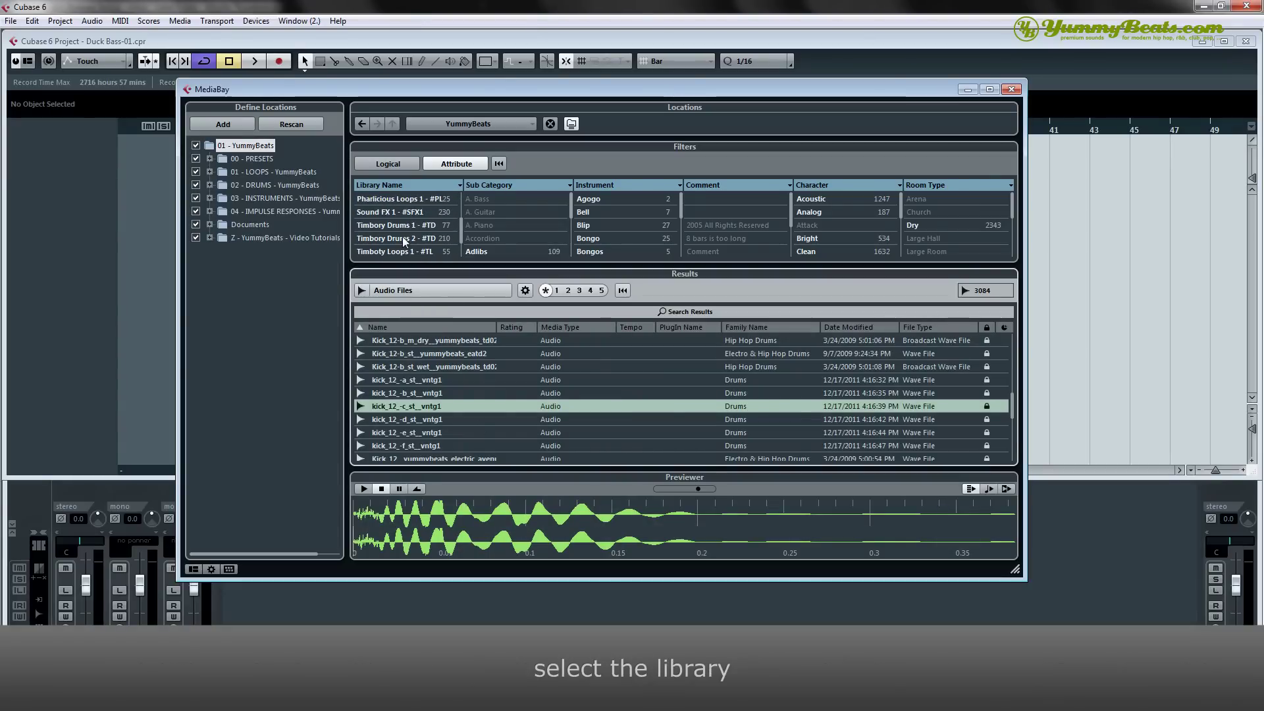
{"action": "scroll", "coordinate": [402, 240], "scroll_direction": "down", "scroll_amount": 3}
{"action": "left_click", "coordinate": [403, 239]}
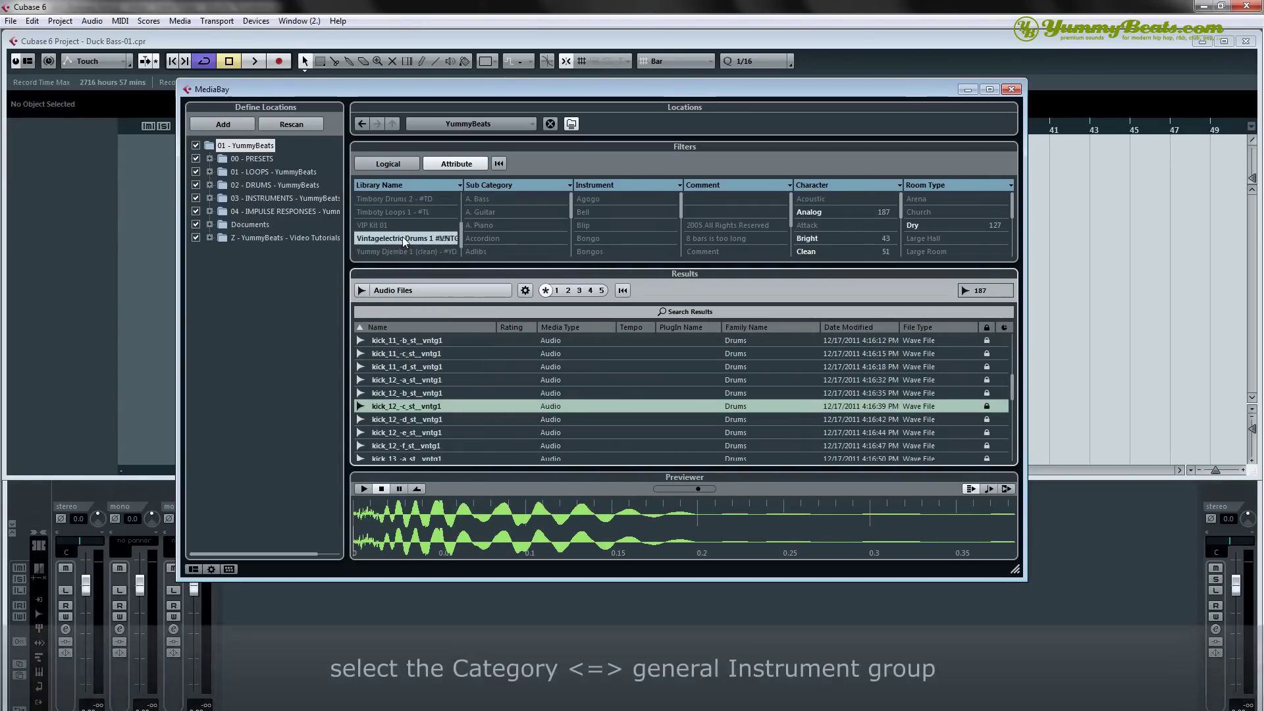
Filter the Sub Category column to Kick Drum.
{"action": "scroll", "coordinate": [528, 230], "scroll_direction": "down", "scroll_amount": 3}
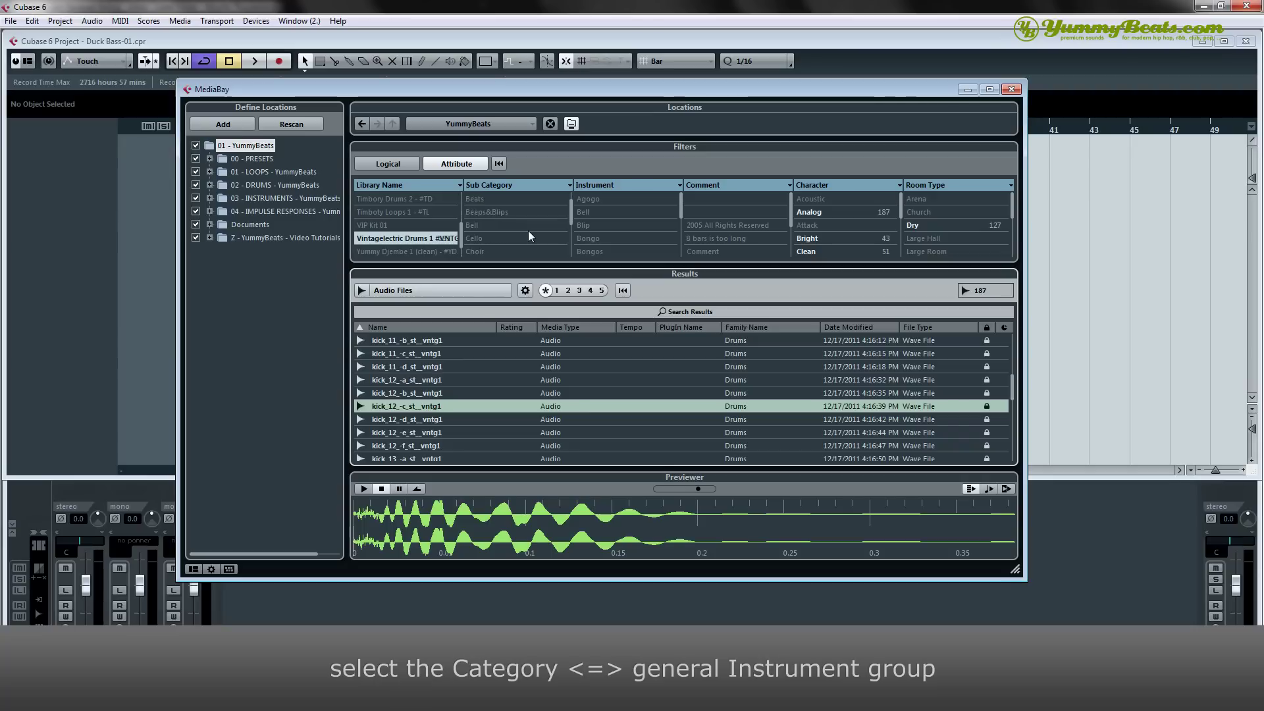
{"action": "scroll", "coordinate": [528, 230], "scroll_direction": "down", "scroll_amount": 5}
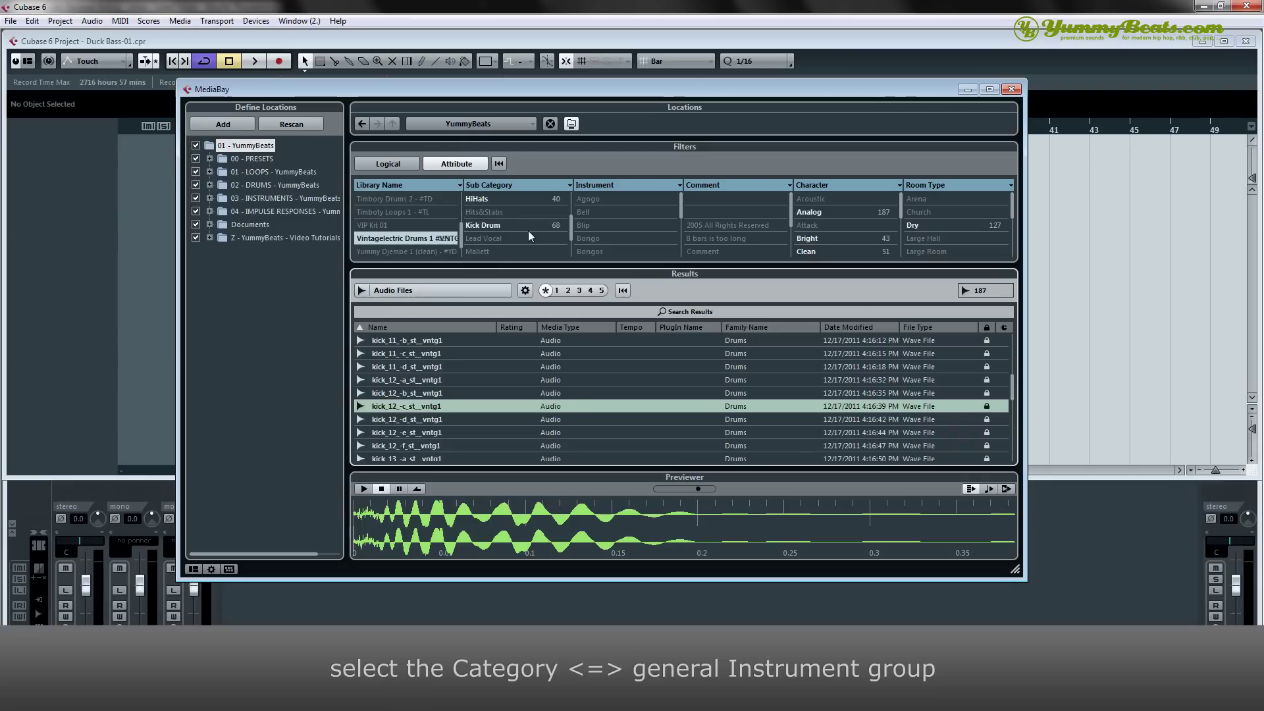
{"action": "left_click", "coordinate": [480, 227]}
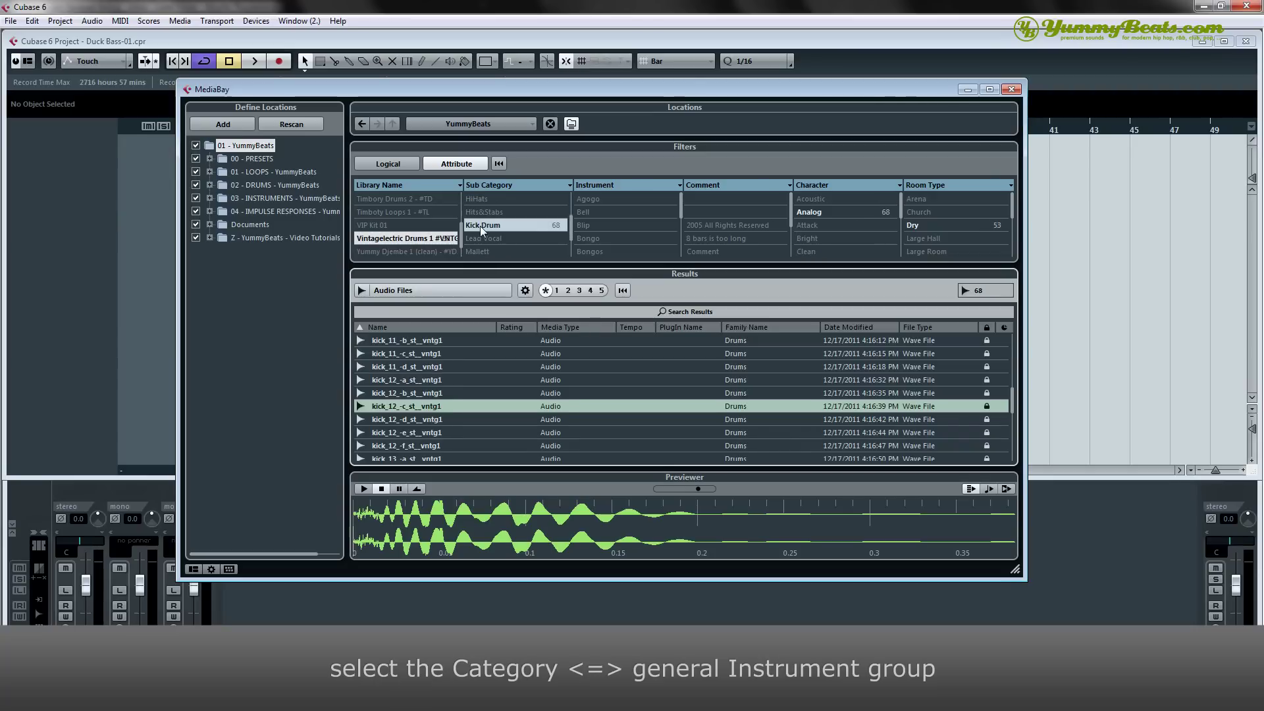
Narrow the kicks to the Light comment and audition kick_03_-a.
{"action": "scroll", "coordinate": [744, 220], "scroll_direction": "down", "scroll_amount": 3}
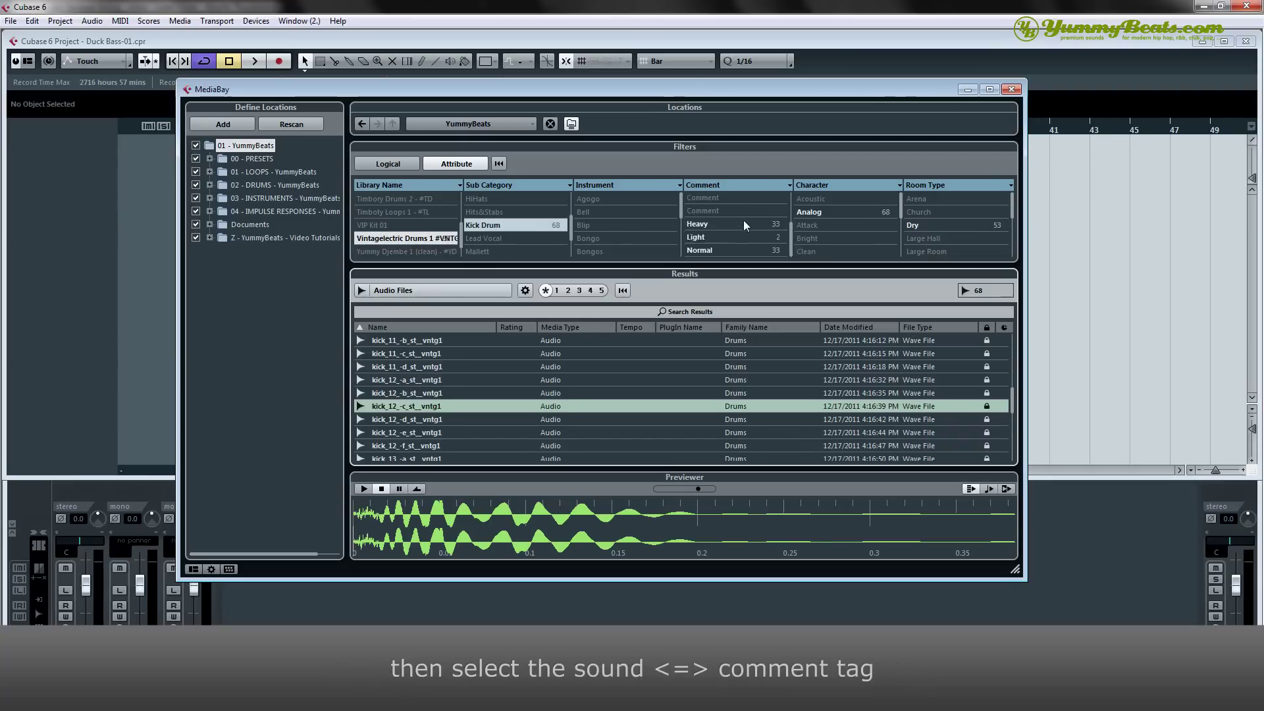
{"action": "left_click", "coordinate": [712, 238]}
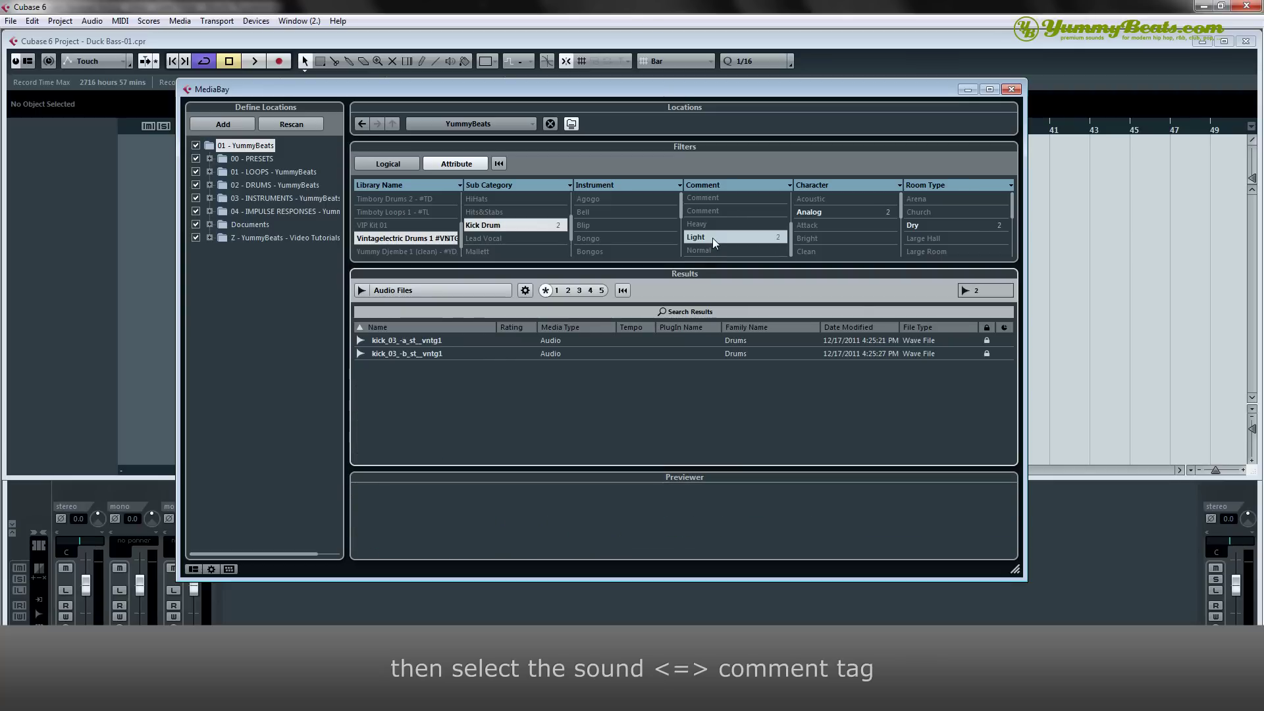
{"action": "left_click", "coordinate": [432, 341]}
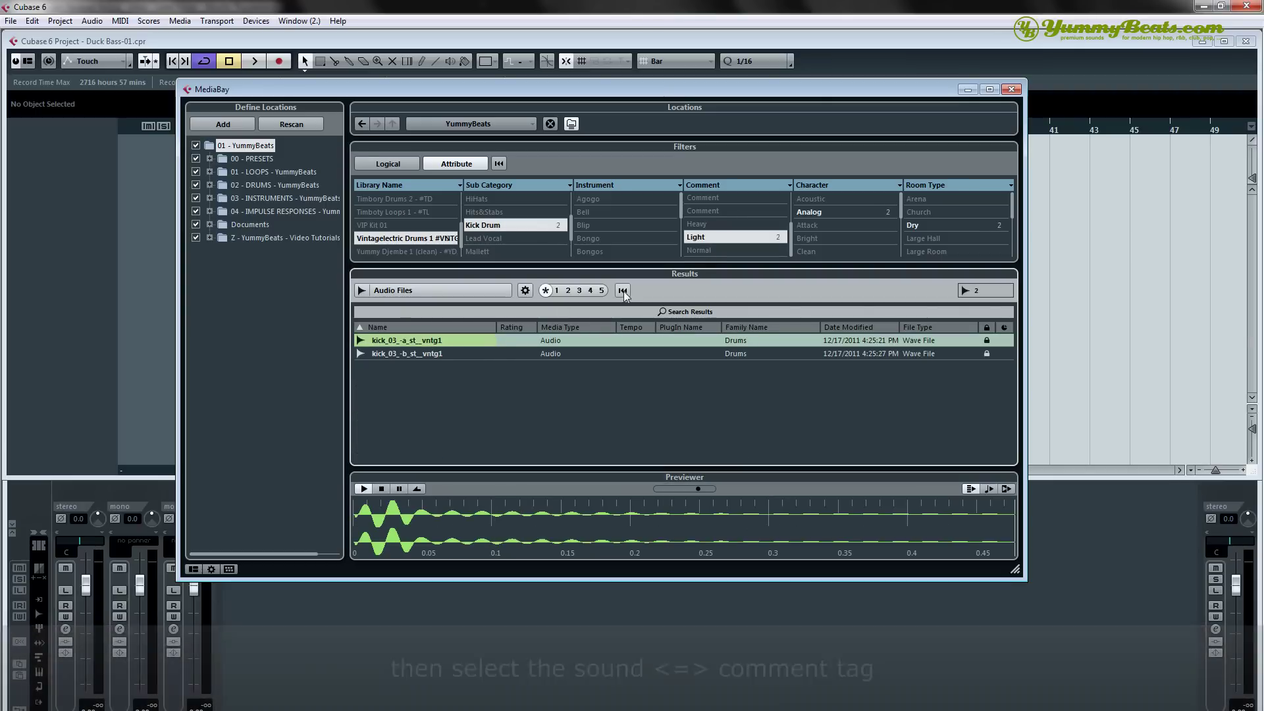
Set the Comment filter to Heavy and audition kick_01_-a, kick_05_-a, kick_11_-c and kick_12_-b.
{"action": "left_click", "coordinate": [716, 225]}
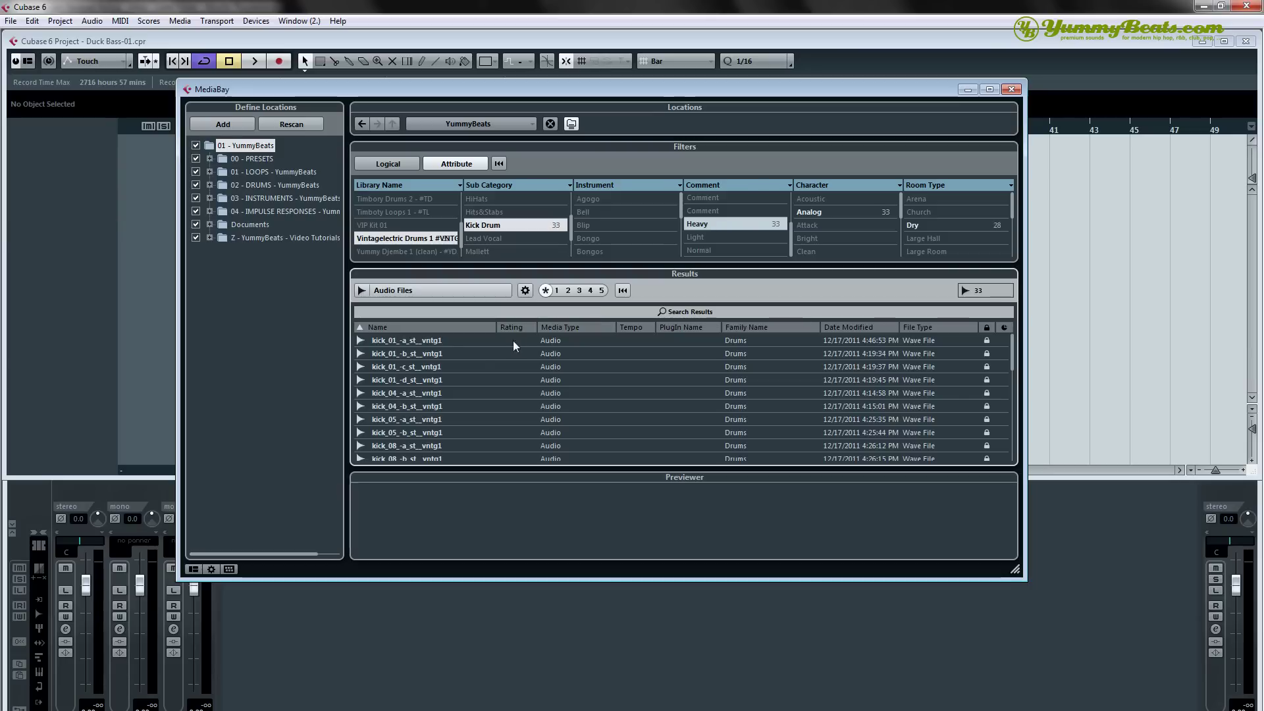
{"action": "left_click", "coordinate": [434, 341]}
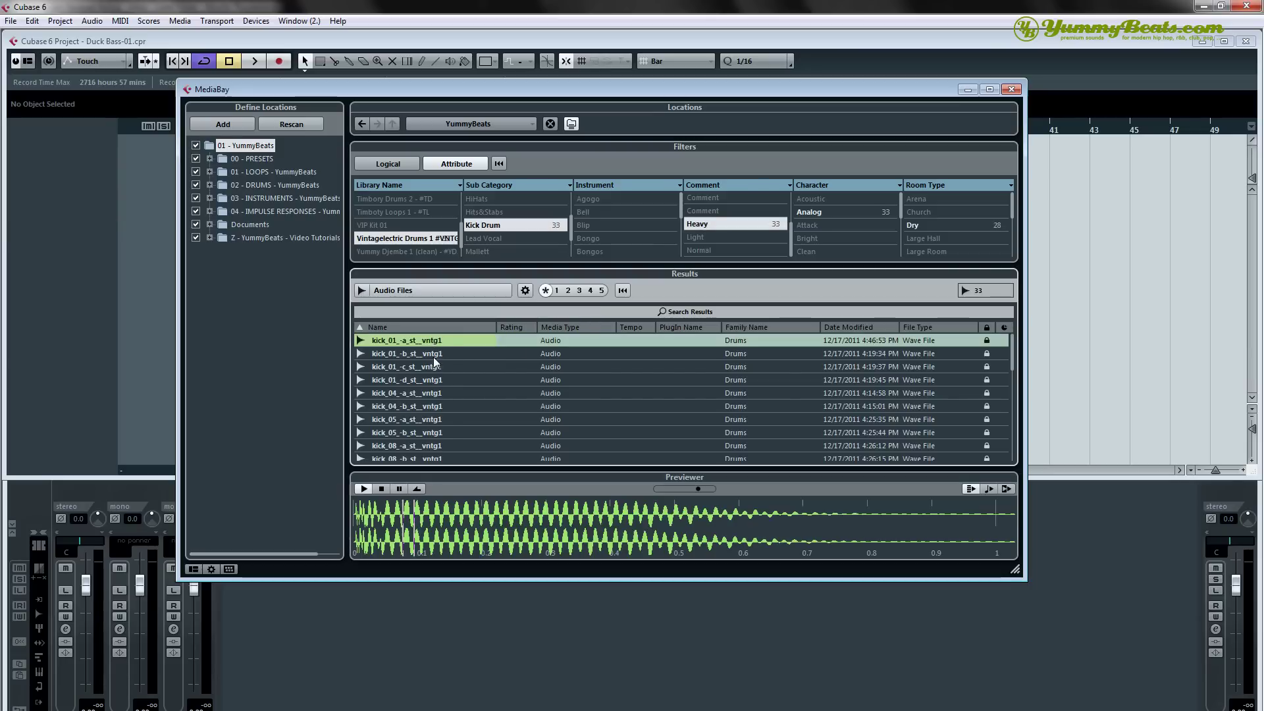
{"action": "left_click", "coordinate": [420, 419]}
{"action": "scroll", "coordinate": [454, 438], "scroll_direction": "down", "scroll_amount": 3}
{"action": "left_click", "coordinate": [452, 432]}
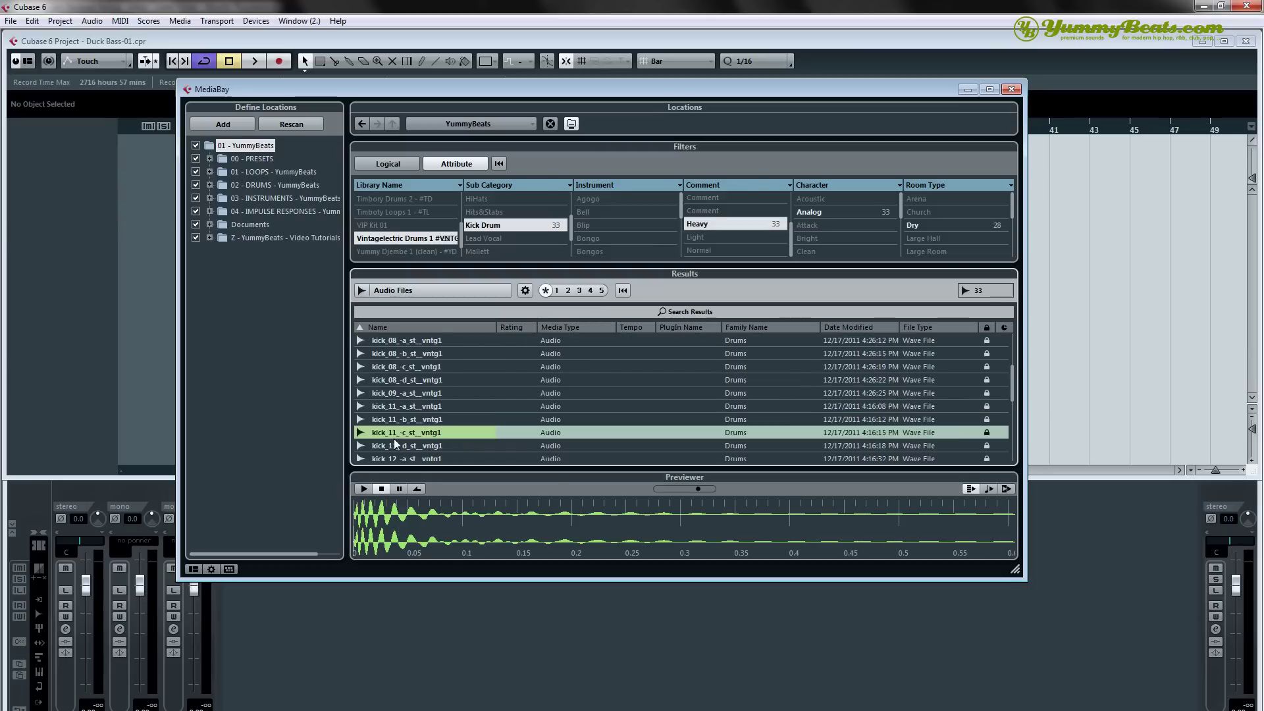
{"action": "scroll", "coordinate": [452, 431], "scroll_direction": "down", "scroll_amount": 1}
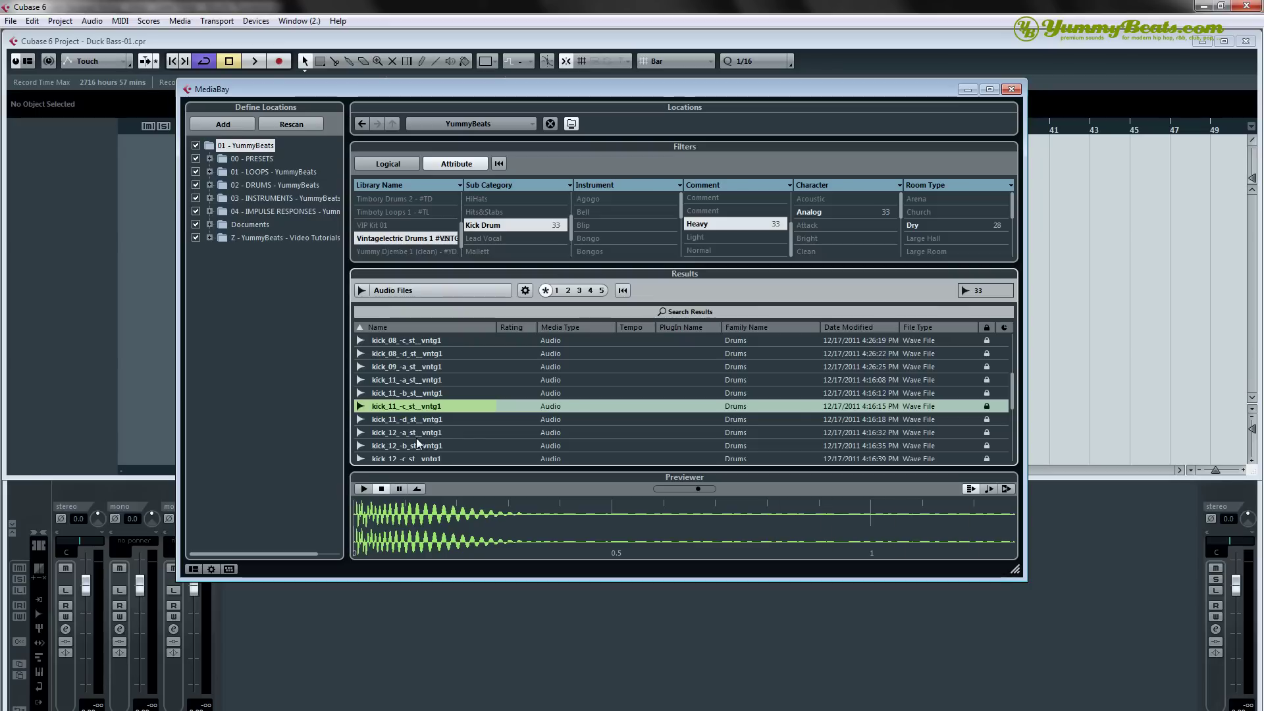
{"action": "left_click", "coordinate": [413, 445]}
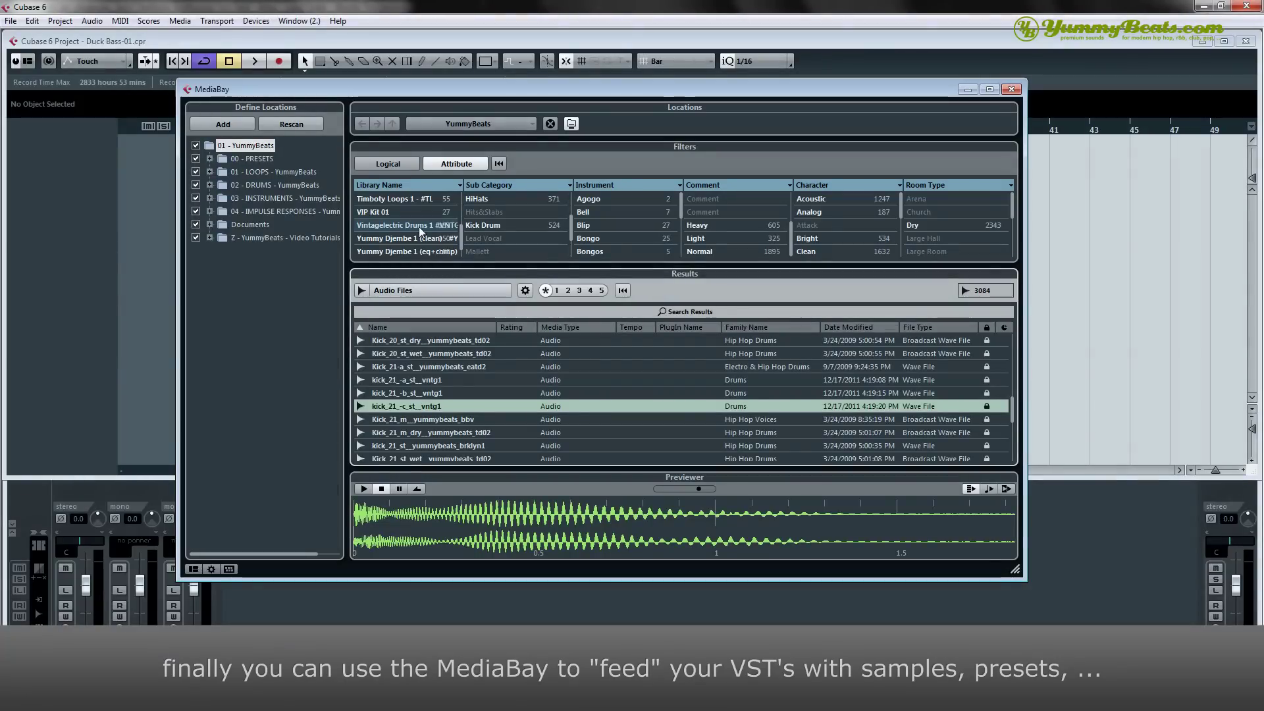
Filter MediaBay by Vintagelectric Drums 1, Kick Drum and Heavy, leaving 33 files.
{"action": "left_click", "coordinate": [416, 223]}
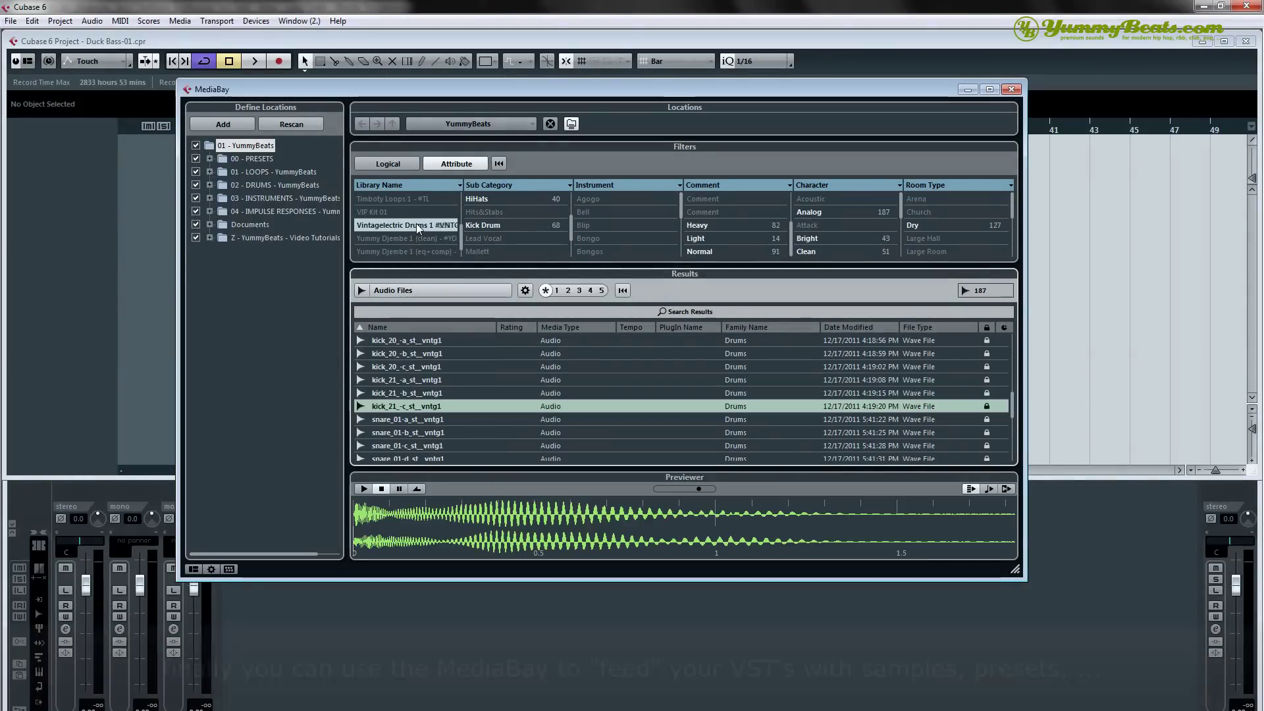
{"action": "left_click", "coordinate": [499, 224]}
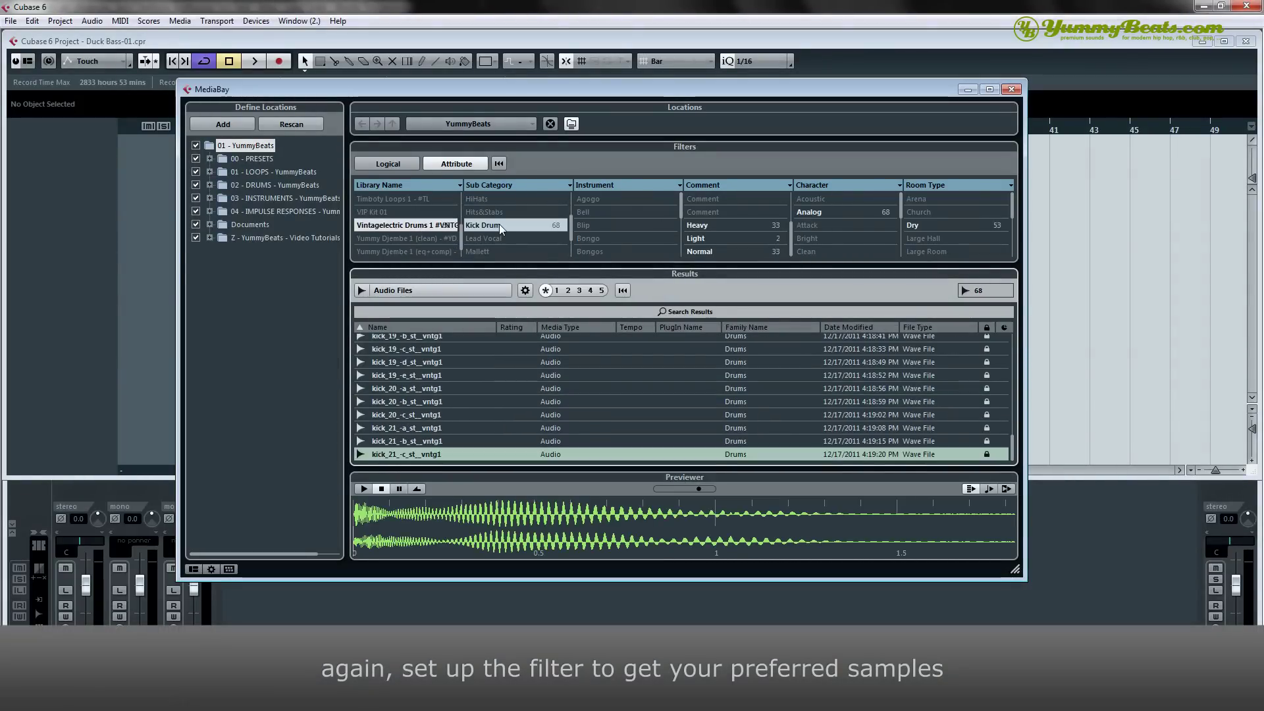
{"action": "left_click", "coordinate": [701, 228]}
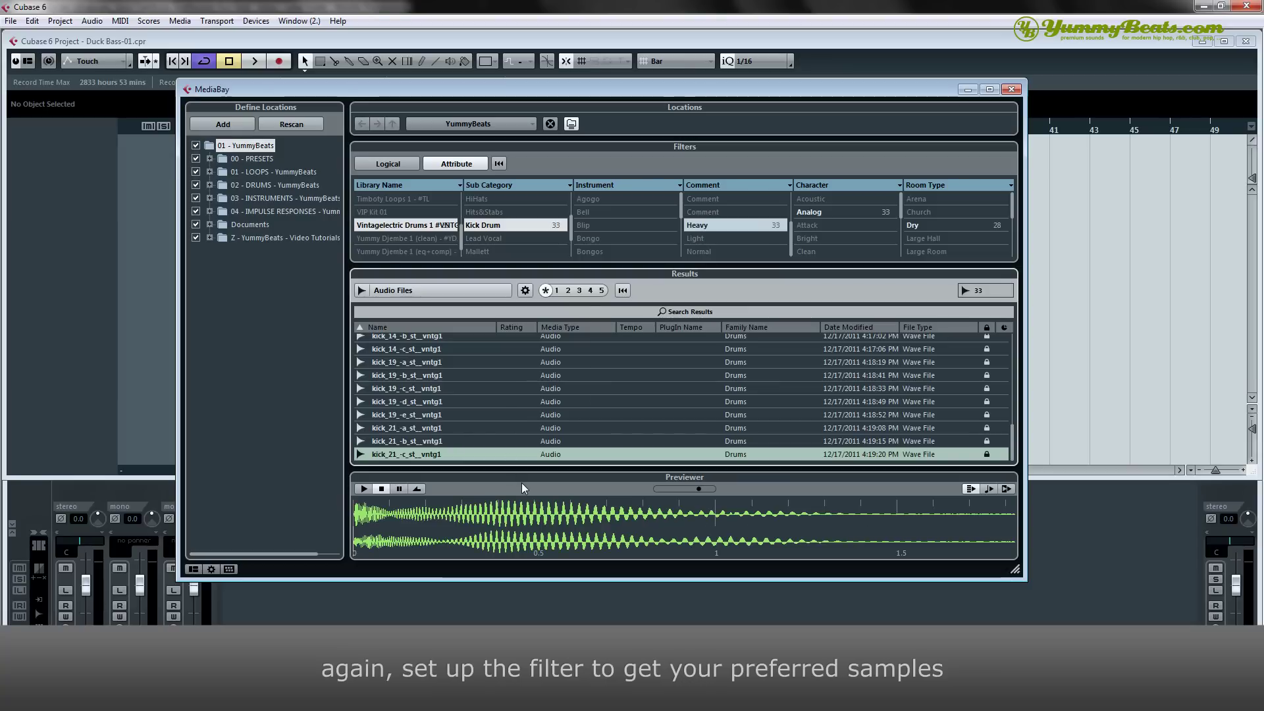
Load Groove Agent ONE from Drum into instrument slot 1 and create its MIDI track.
{"action": "key", "text": "F11"}
{"action": "left_click", "coordinate": [495, 314]}
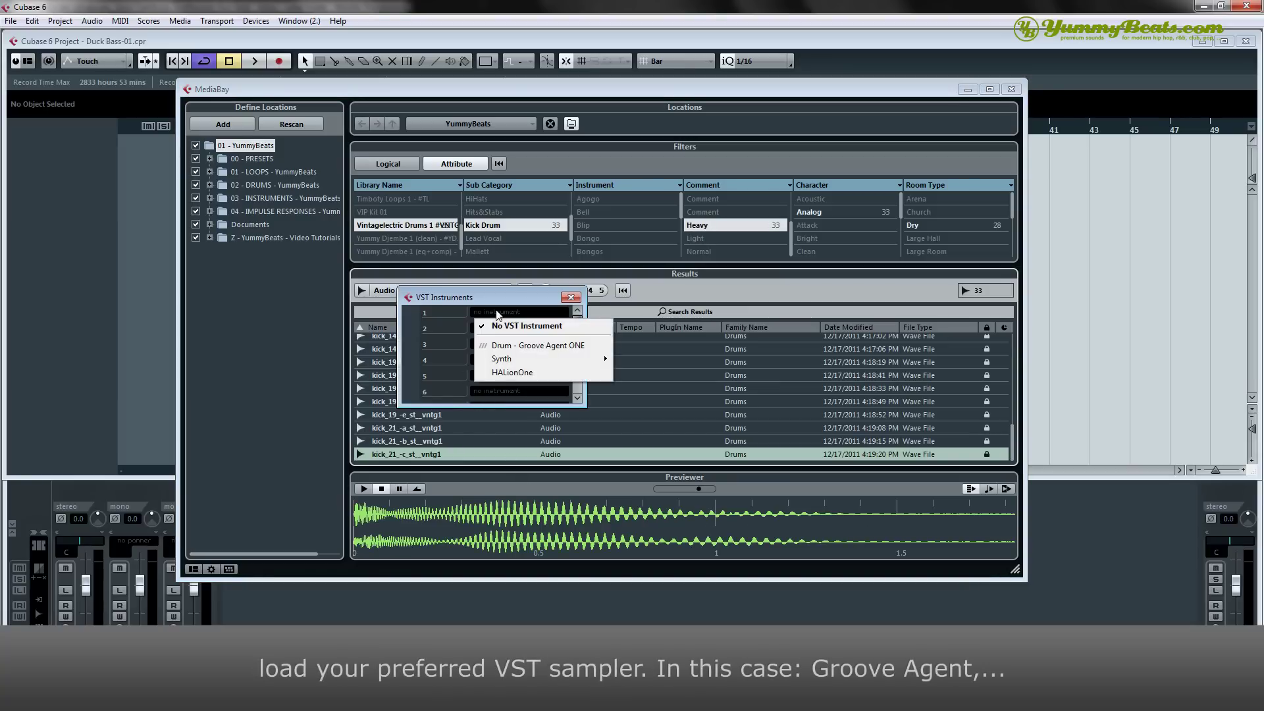
{"action": "left_click", "coordinate": [544, 344]}
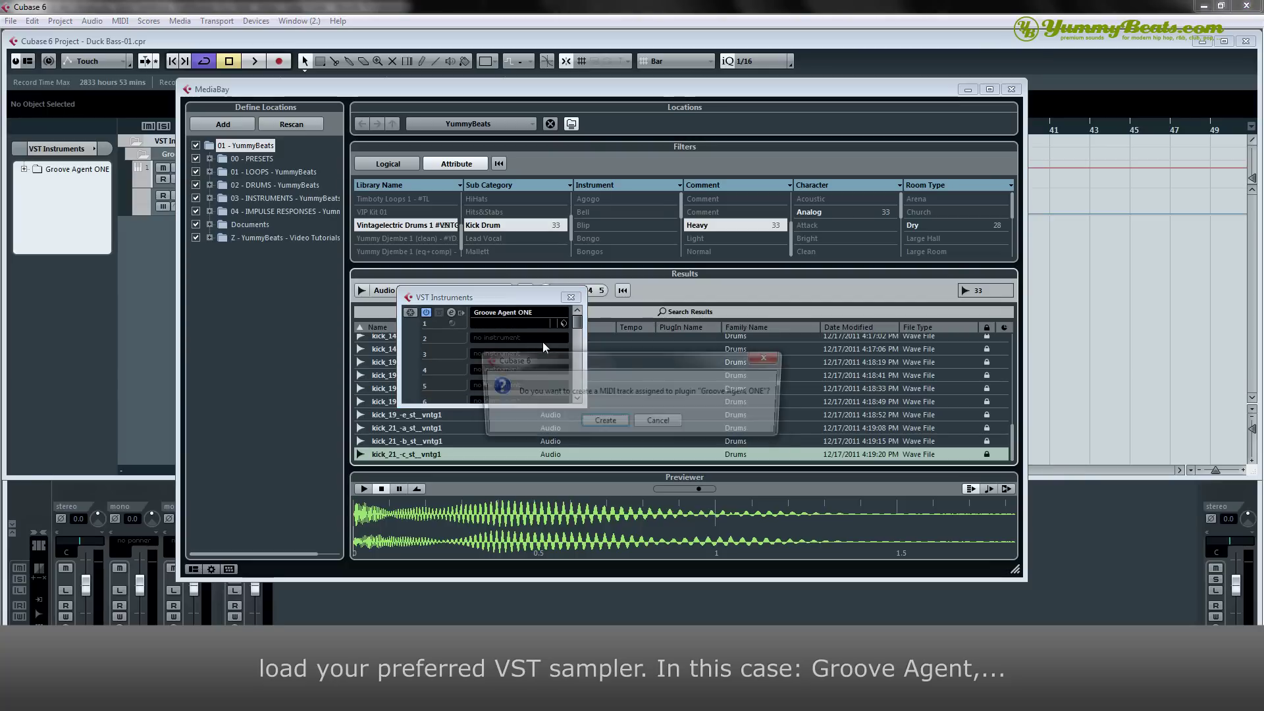
{"action": "left_click", "coordinate": [605, 422]}
{"action": "left_click", "coordinate": [571, 296]}
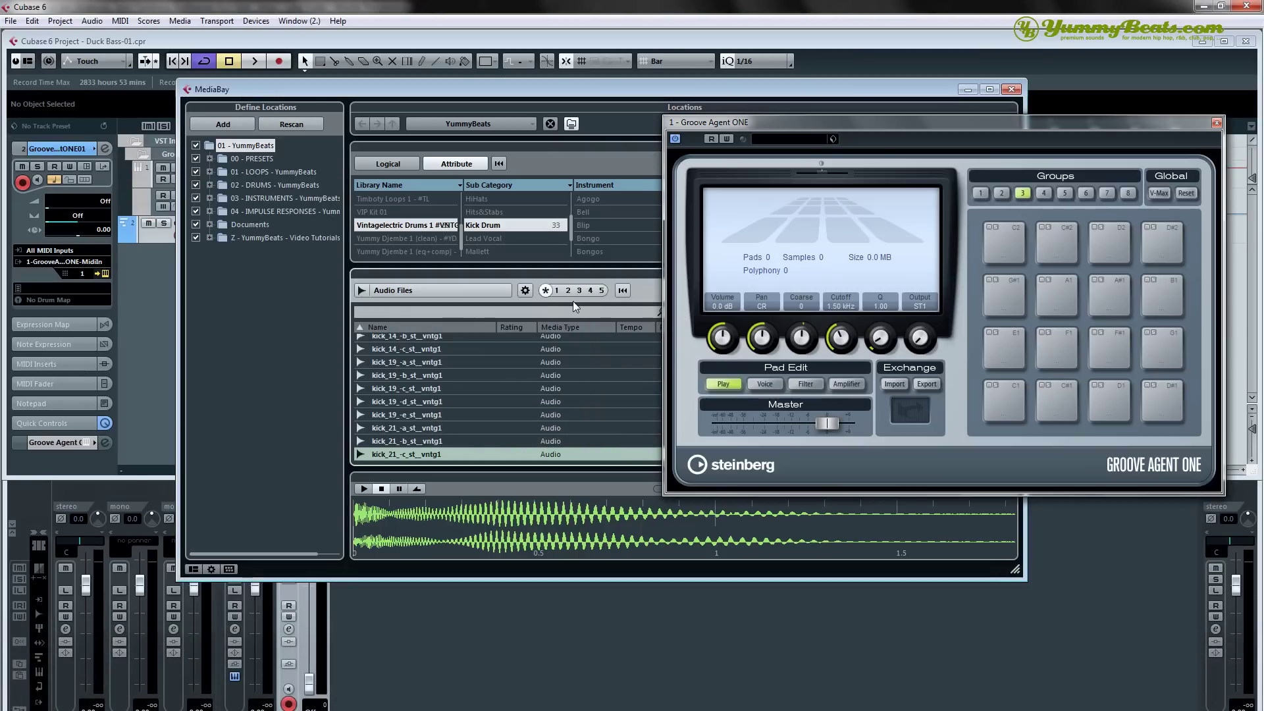
Audition the heavy kicks from kick_01_-c down to kick_09_-a.
{"action": "scroll", "coordinate": [480, 397], "scroll_direction": "up", "scroll_amount": 10}
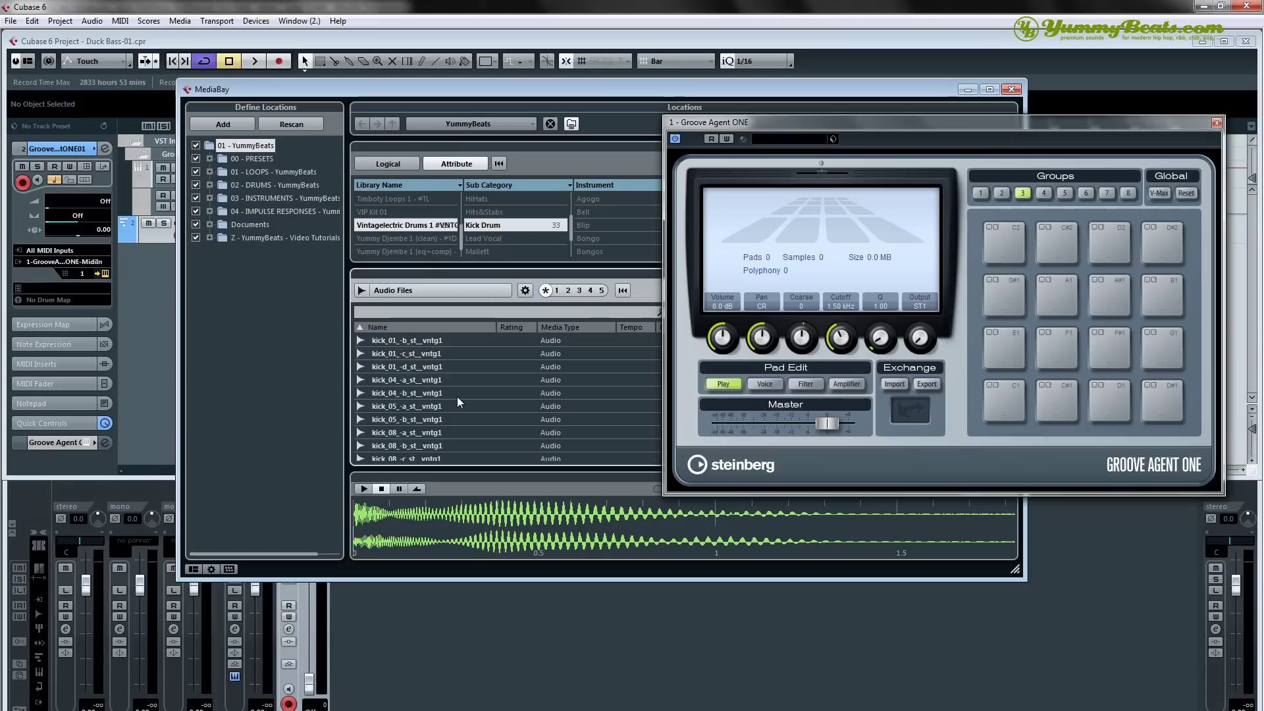
{"action": "left_click", "coordinate": [400, 359]}
{"action": "scroll", "coordinate": [444, 415], "scroll_direction": "up", "scroll_amount": 1}
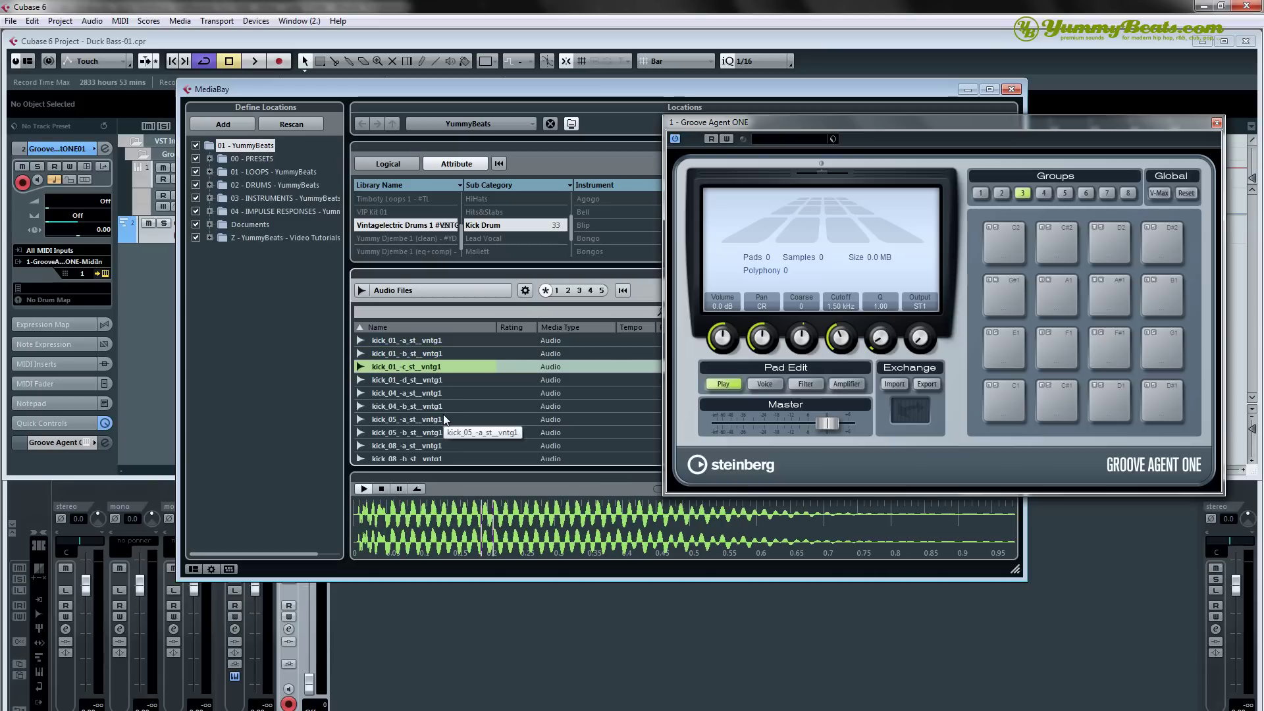
{"action": "key", "text": "Down"}
{"action": "key", "text": "Down"}
{"action": "key", "text": "Down"}
{"action": "key", "text": "Down"}
{"action": "key", "text": "Down"}
{"action": "key", "text": "Down"}
{"action": "key", "text": "Down"}
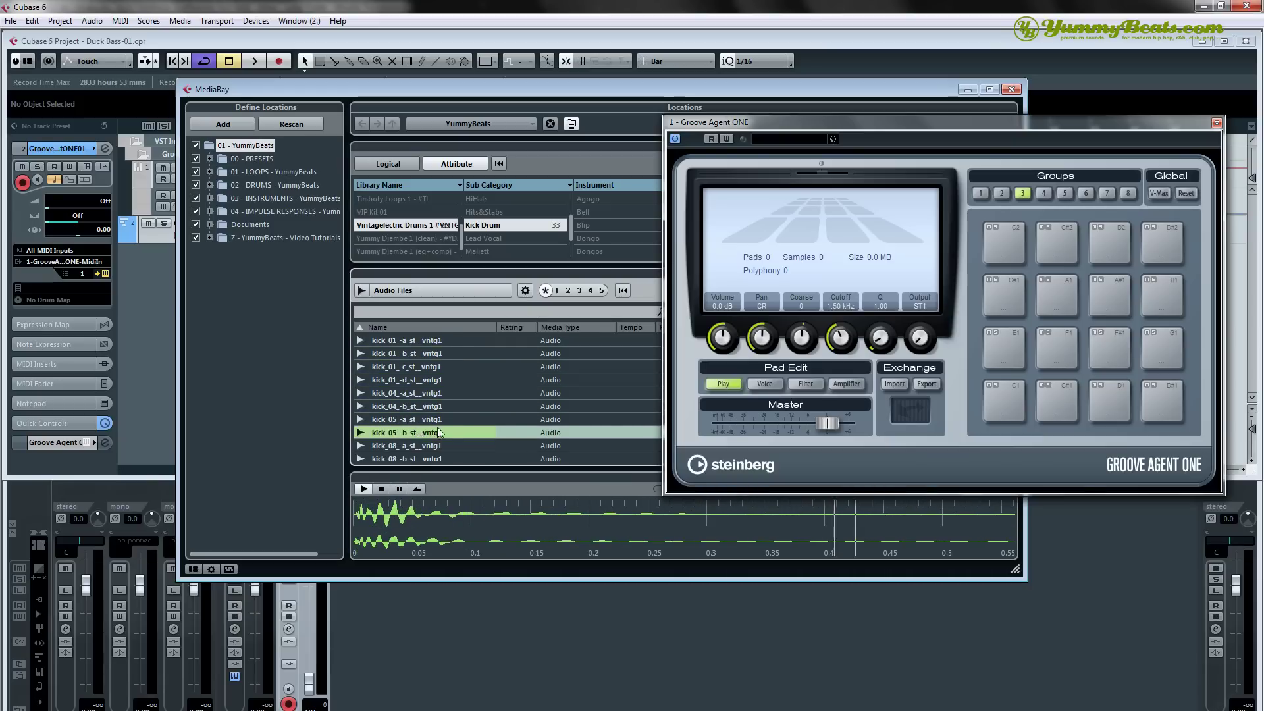
{"action": "key", "text": "Down"}
{"action": "key", "text": "Down"}
{"action": "key", "text": "Down"}
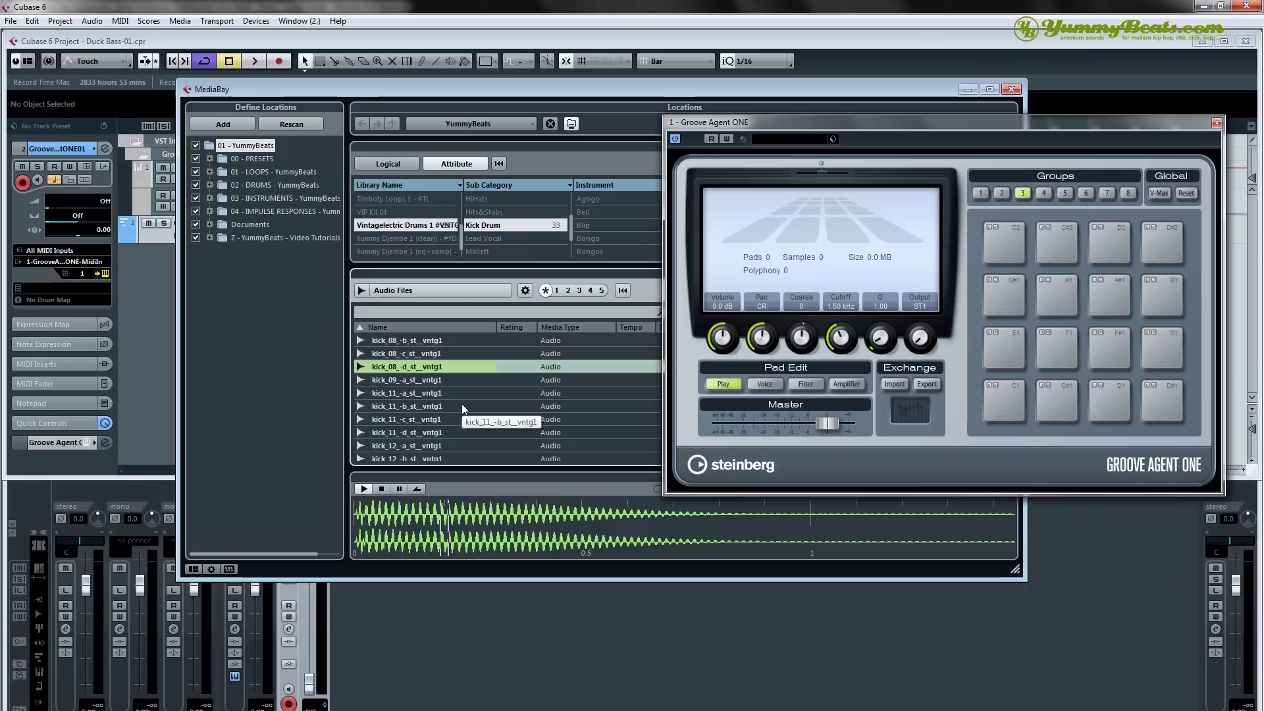
{"action": "key", "text": "Down"}
{"action": "key", "text": "Down"}
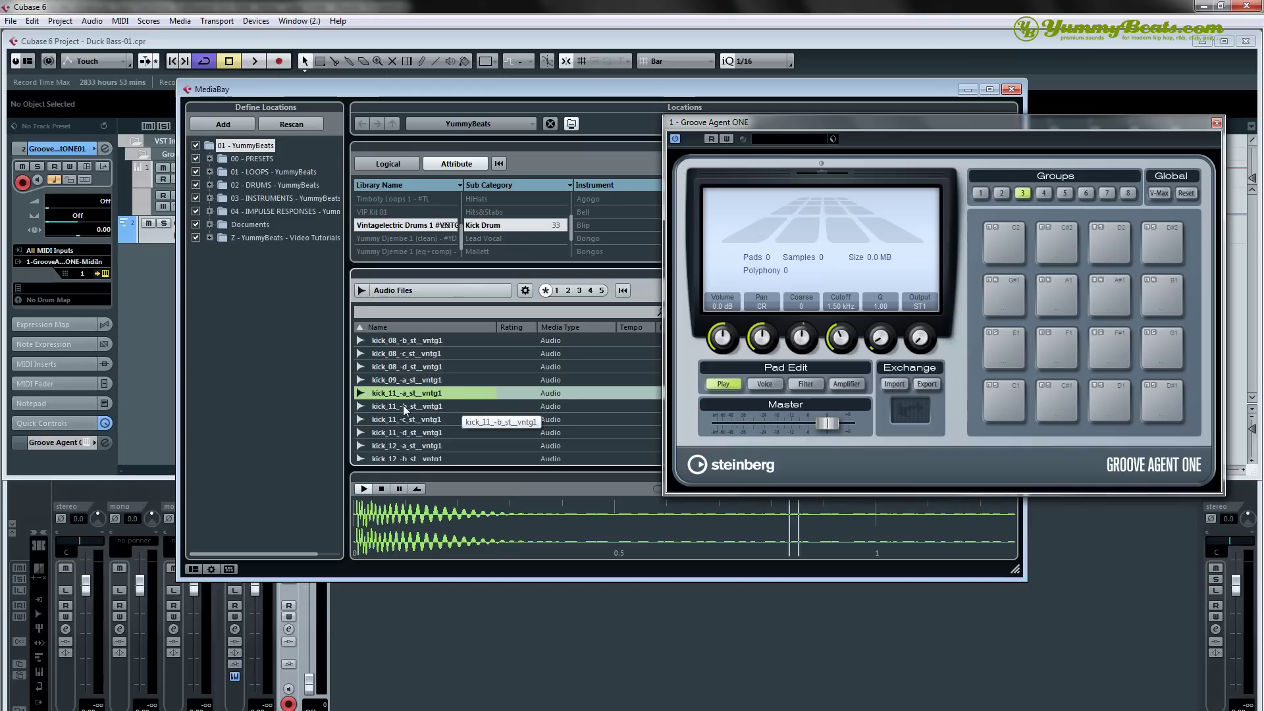
Put kick_11_-c on pad C1, kick_11_-d on C#1 and kick_12_-c on the next pad.
{"action": "left_click_drag", "start_coordinate": [403, 419], "coordinate": [1012, 389]}
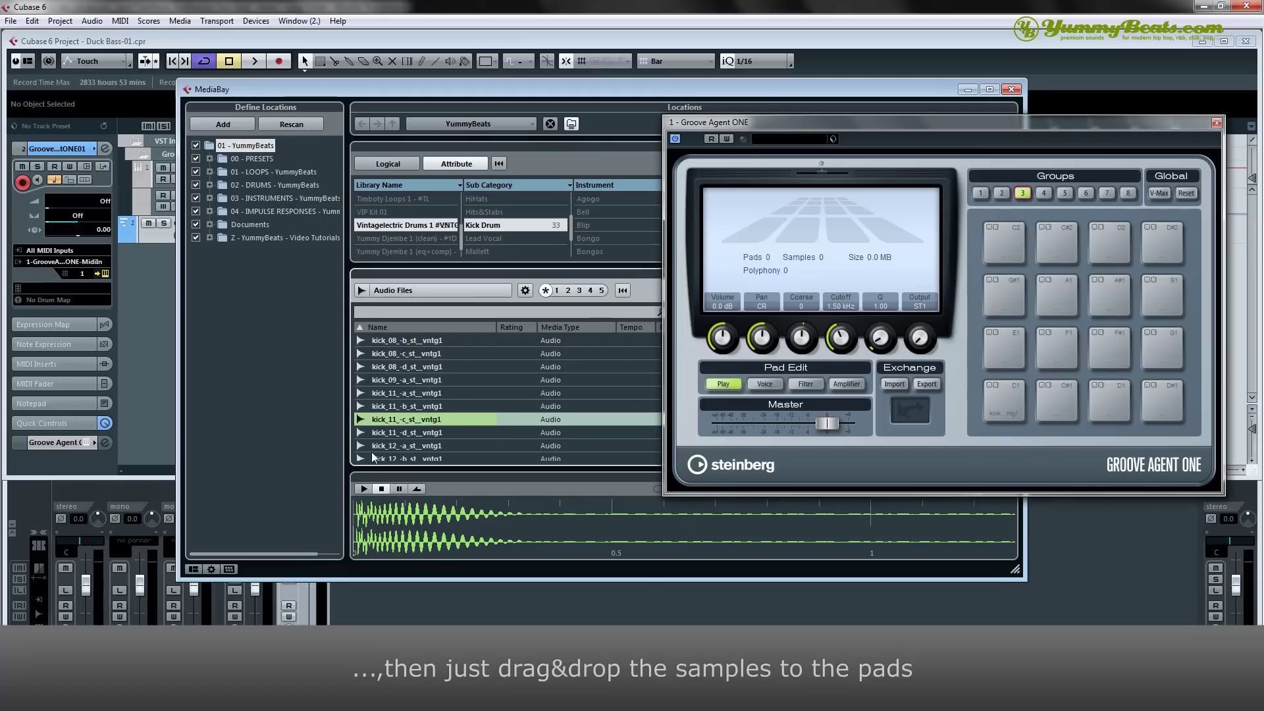
{"action": "left_click", "coordinate": [397, 434]}
{"action": "left_click_drag", "start_coordinate": [397, 436], "coordinate": [1064, 392]}
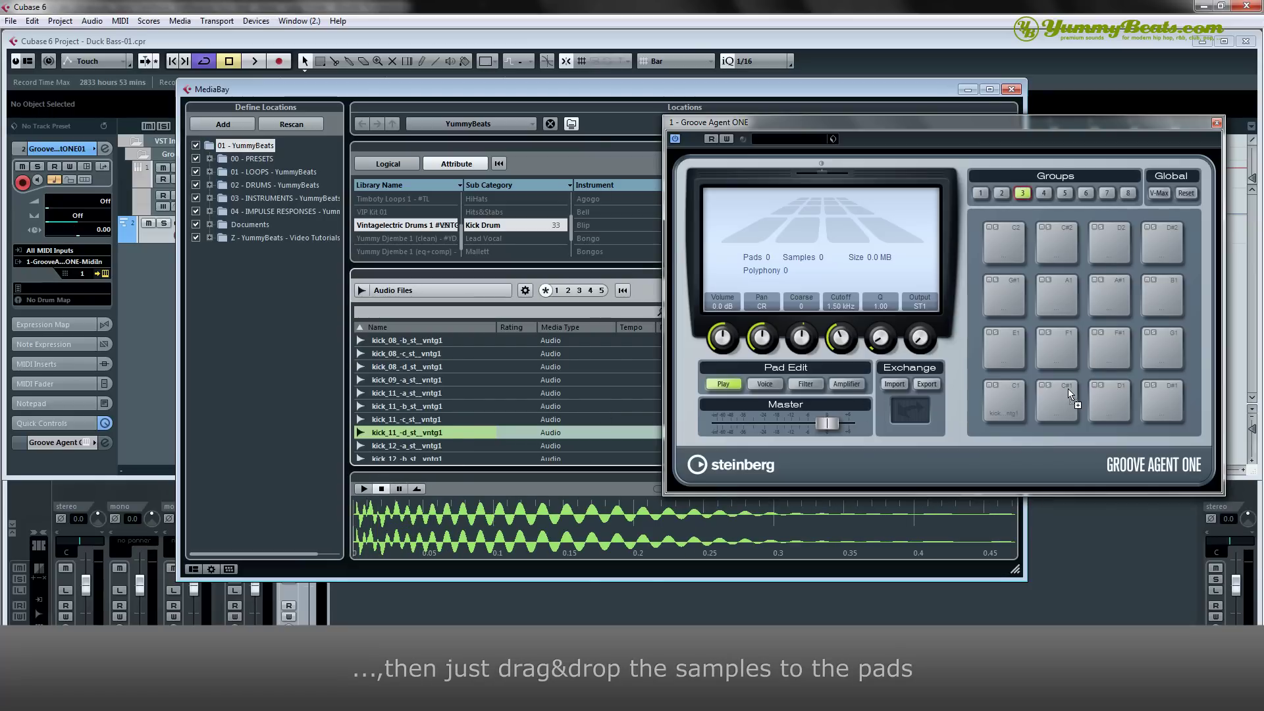
{"action": "left_click", "coordinate": [561, 446]}
{"action": "key", "text": "Down"}
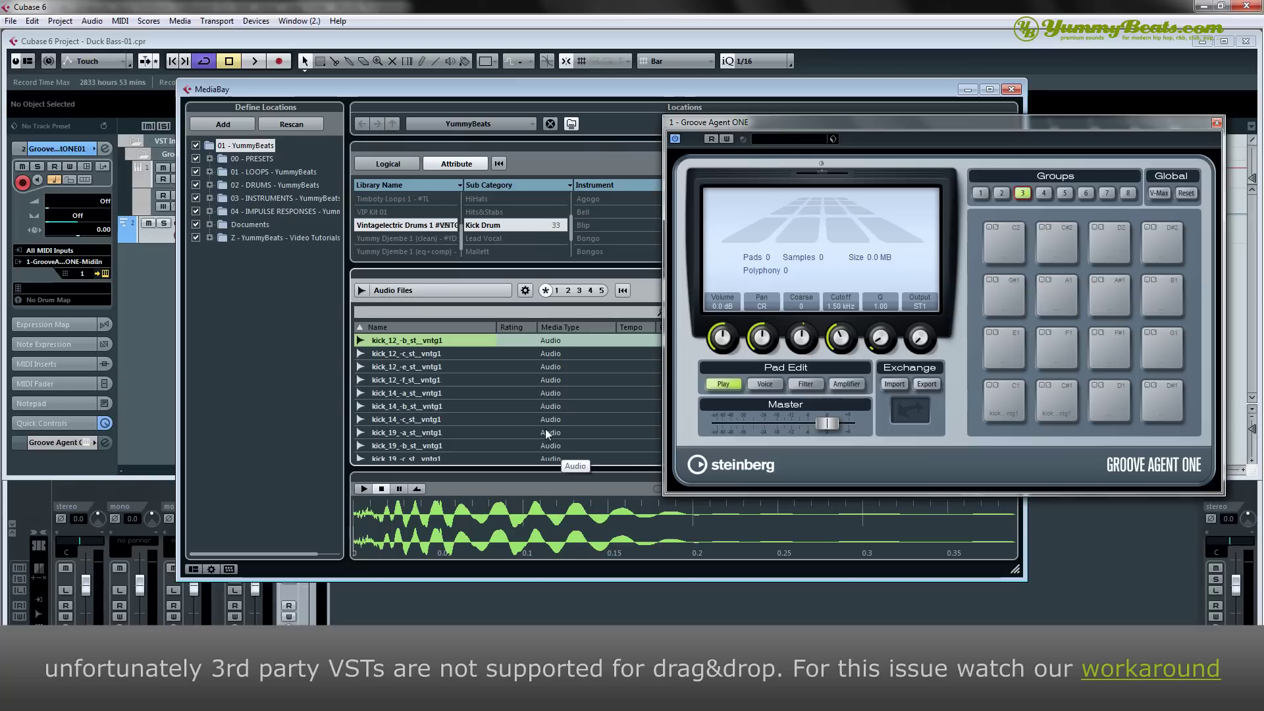
{"action": "key", "text": "Down"}
{"action": "key", "text": "Down"}
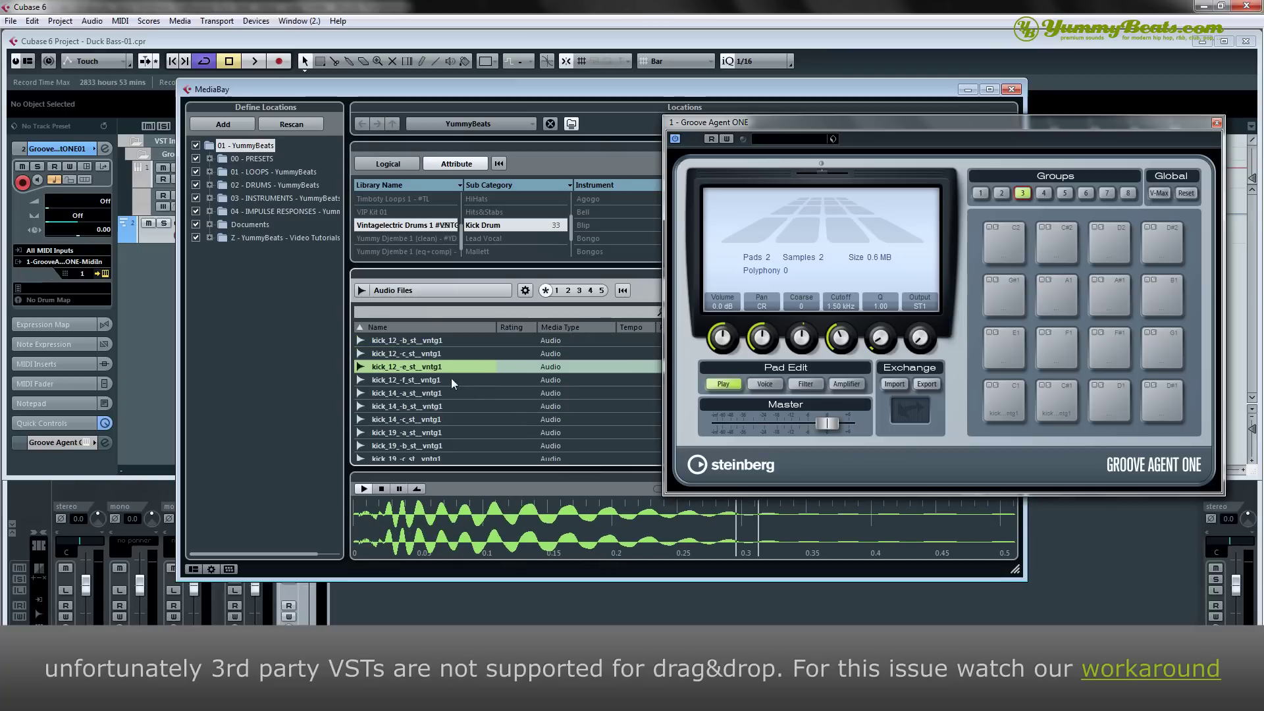
{"action": "left_click_drag", "start_coordinate": [421, 359], "coordinate": [1112, 384]}
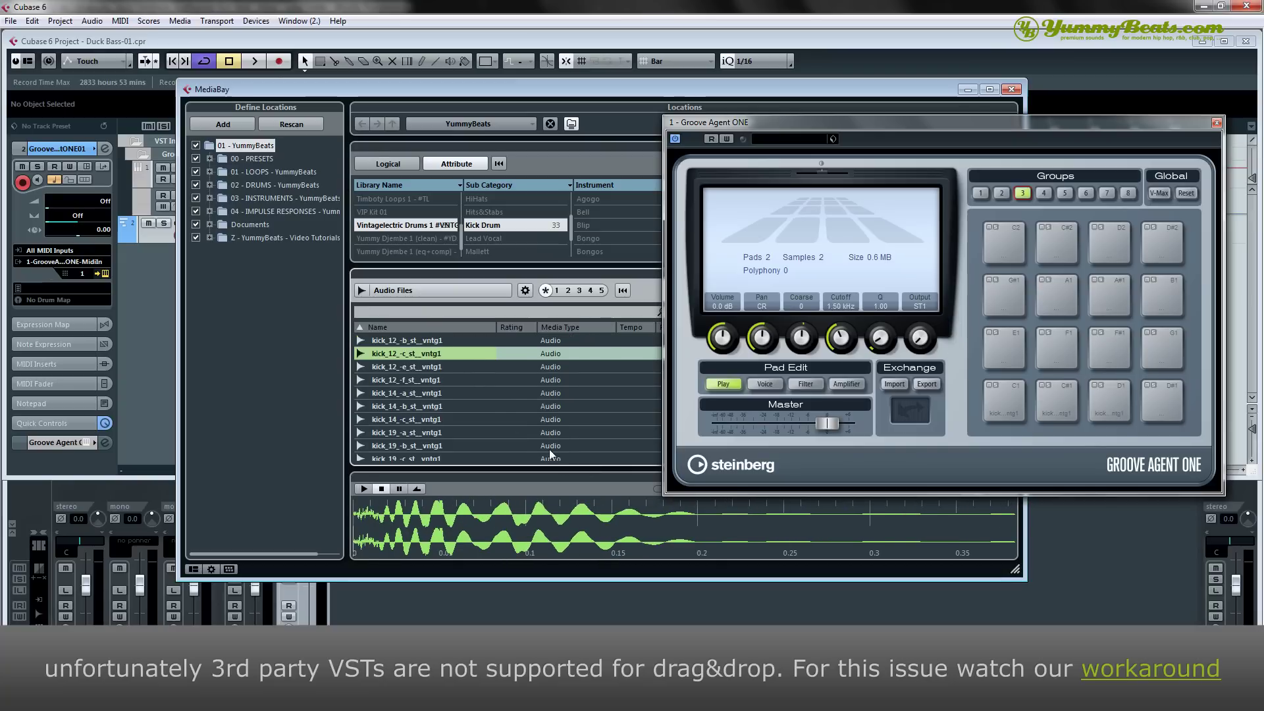
{"action": "key", "text": "Down"}
{"action": "key", "text": "Down"}
{"action": "key", "text": "Down"}
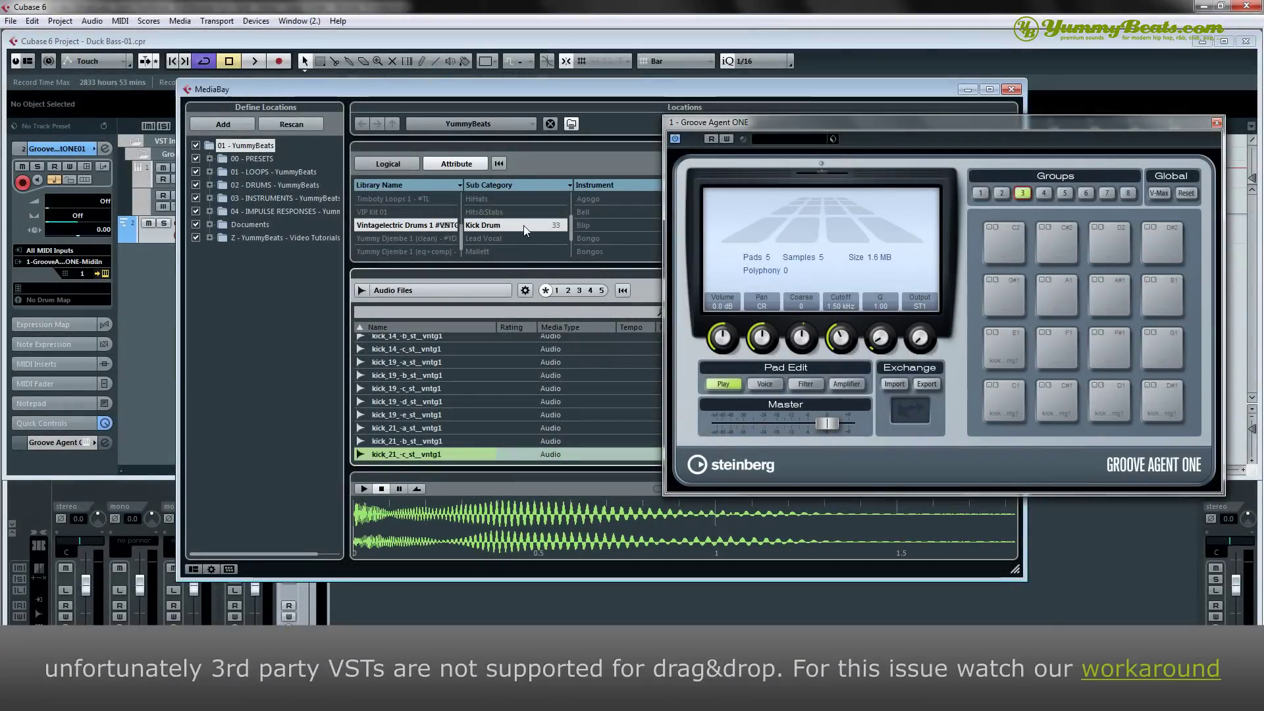
Deselect Kick Drum in Sub Category and scroll that list looking for Snare.
{"action": "left_click", "coordinate": [523, 225]}
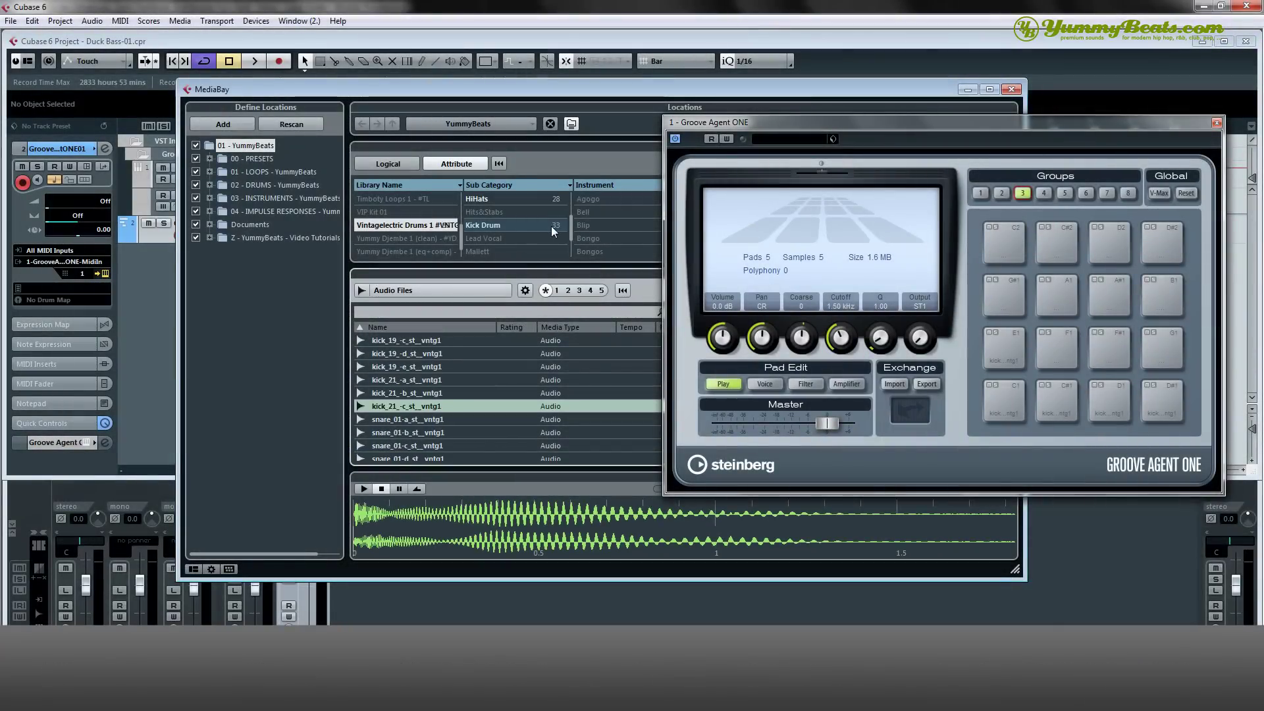
{"action": "scroll", "coordinate": [537, 223], "scroll_direction": "up", "scroll_amount": 3}
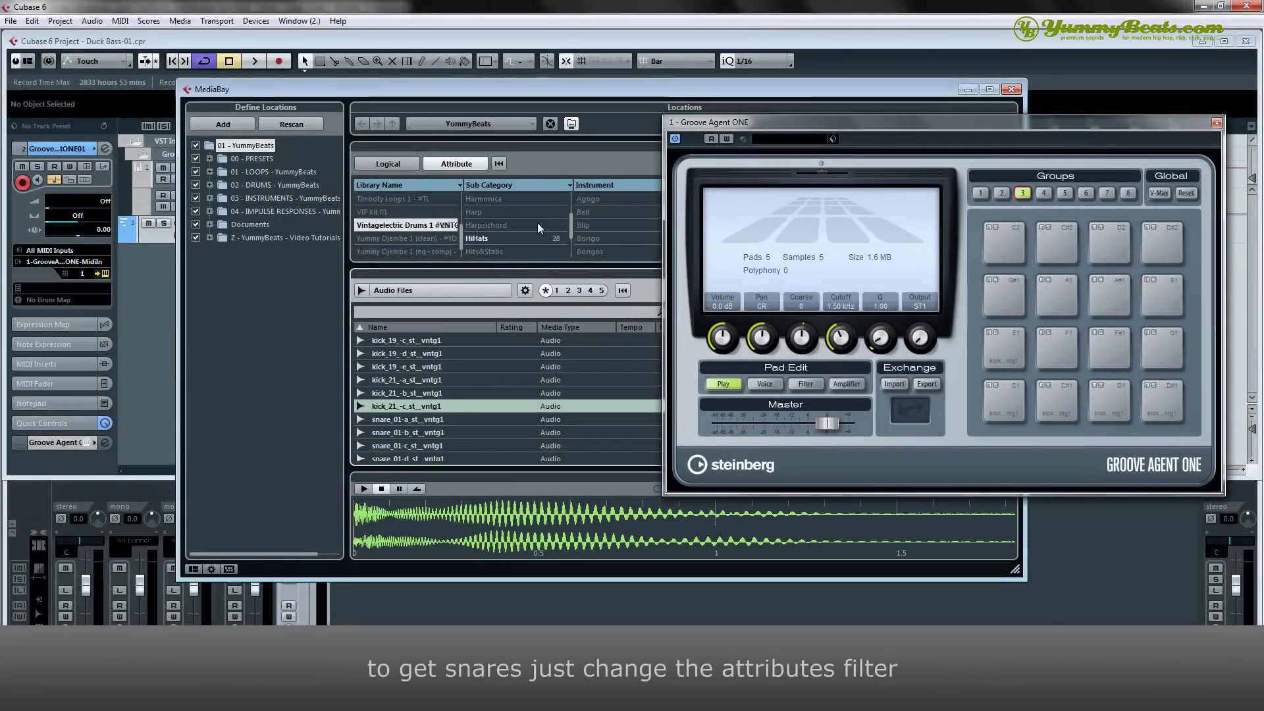
{"action": "scroll", "coordinate": [537, 227], "scroll_direction": "down", "scroll_amount": 1}
{"action": "scroll", "coordinate": [528, 226], "scroll_direction": "down", "scroll_amount": 8}
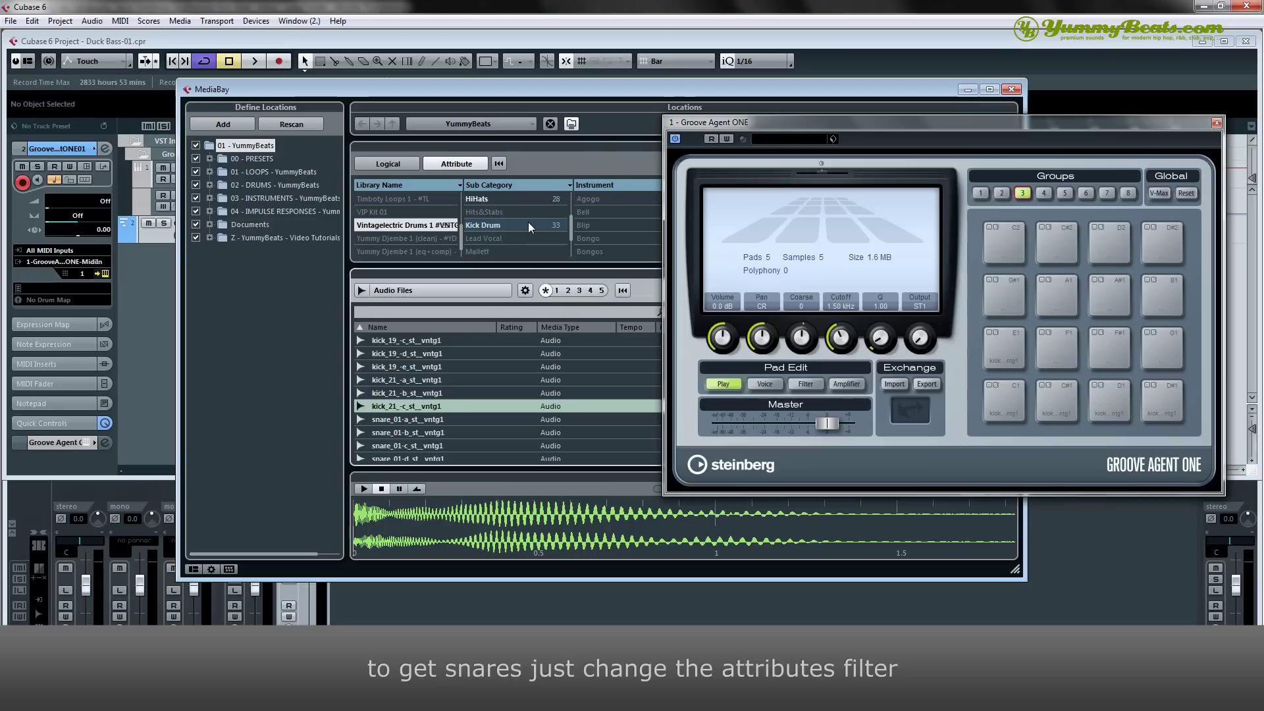